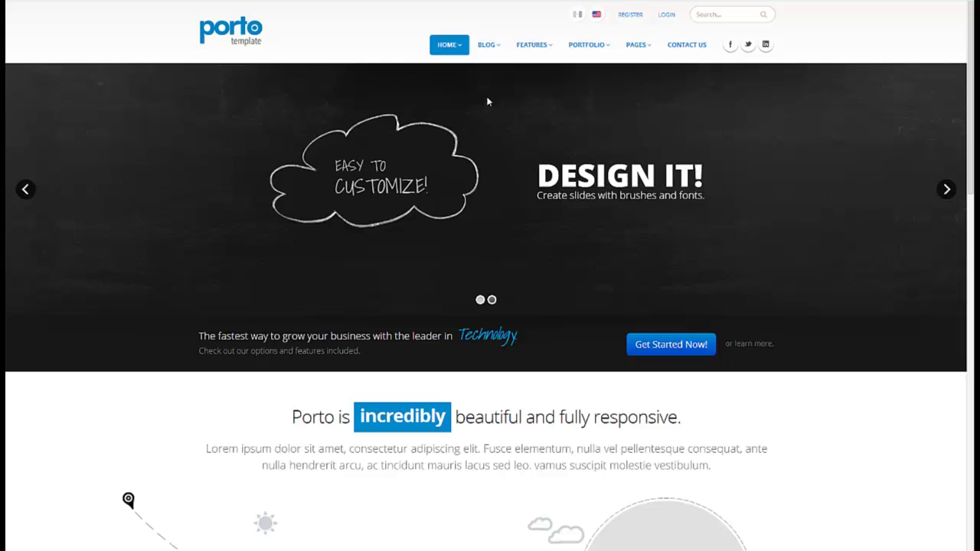
Step: Log in to the site as host with the account password and open the Style Switcher
{"action": "left_click", "coordinate": [667, 15]}
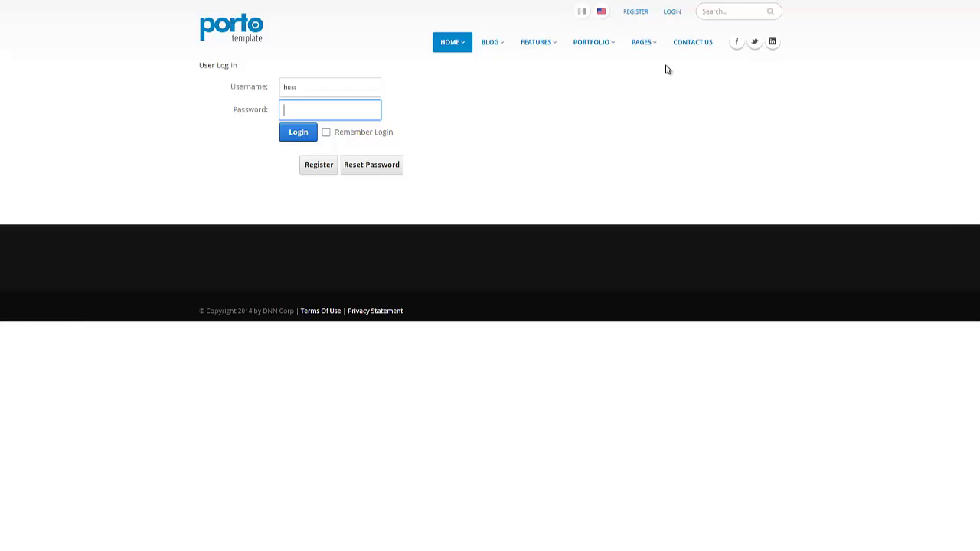
{"action": "key", "text": "Return"}
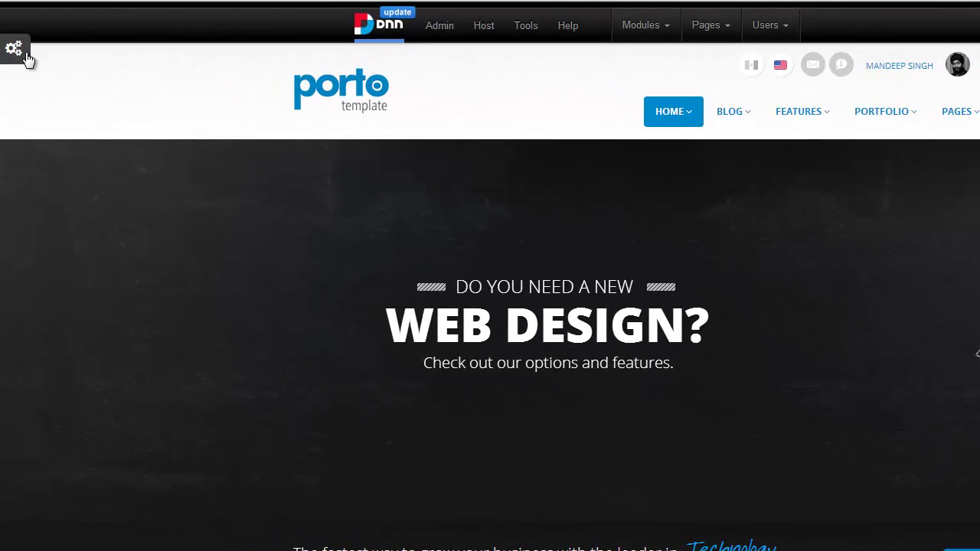
{"action": "left_click", "coordinate": [25, 54]}
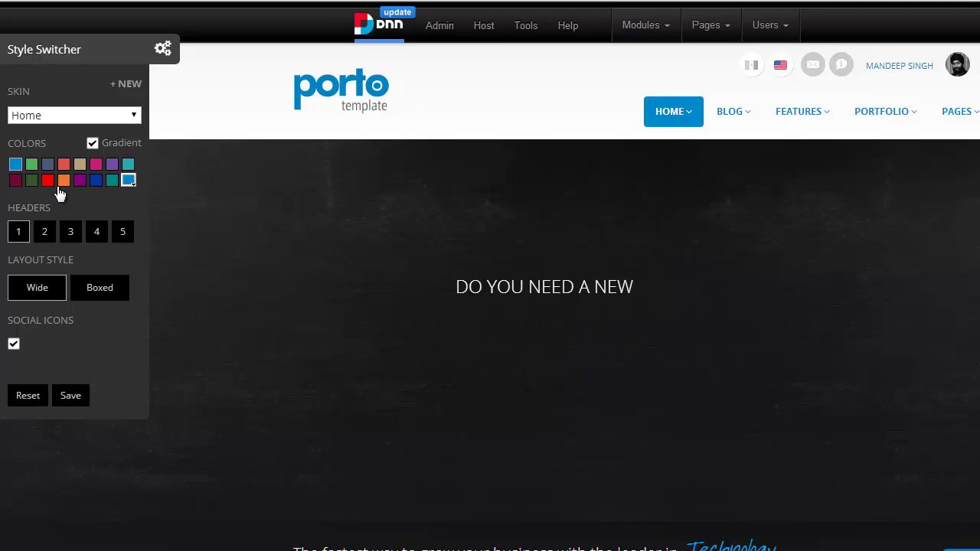
Step: Preview the pink colour scheme on the Home skin and look over the page
{"action": "left_click", "coordinate": [95, 165]}
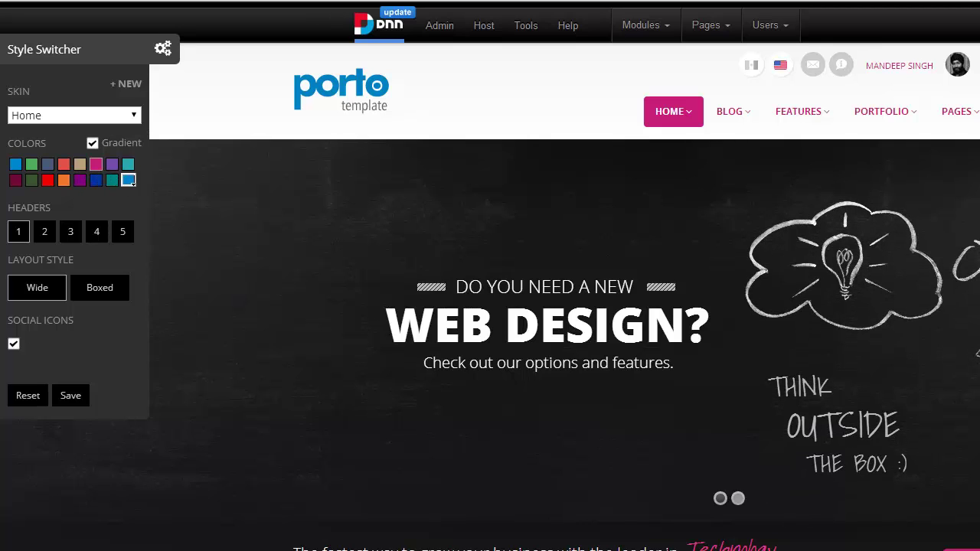
{"action": "mouse_move", "coordinate": [888, 111]}
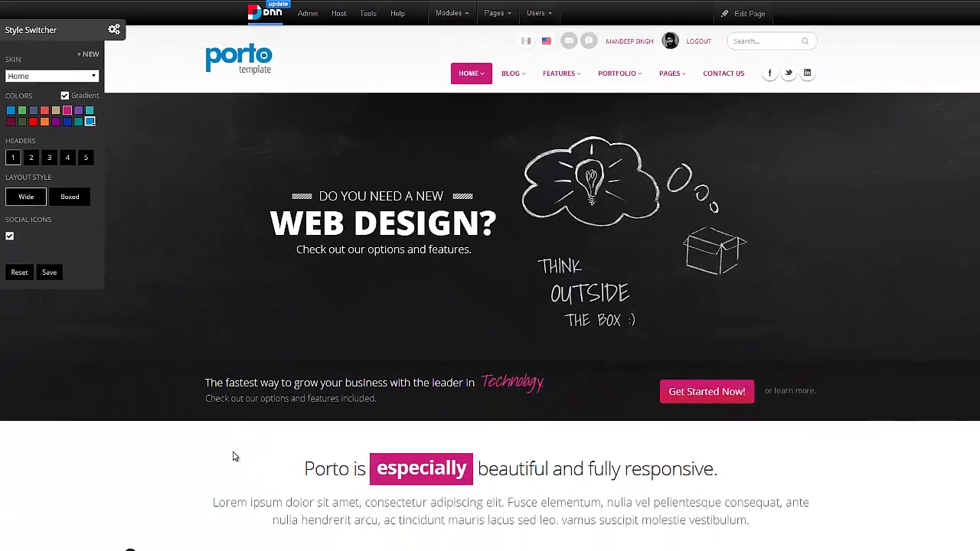
{"action": "scroll", "coordinate": [221, 433], "scroll_direction": "down", "scroll_amount": 4}
{"action": "scroll", "coordinate": [221, 433], "scroll_direction": "up", "scroll_amount": 4}
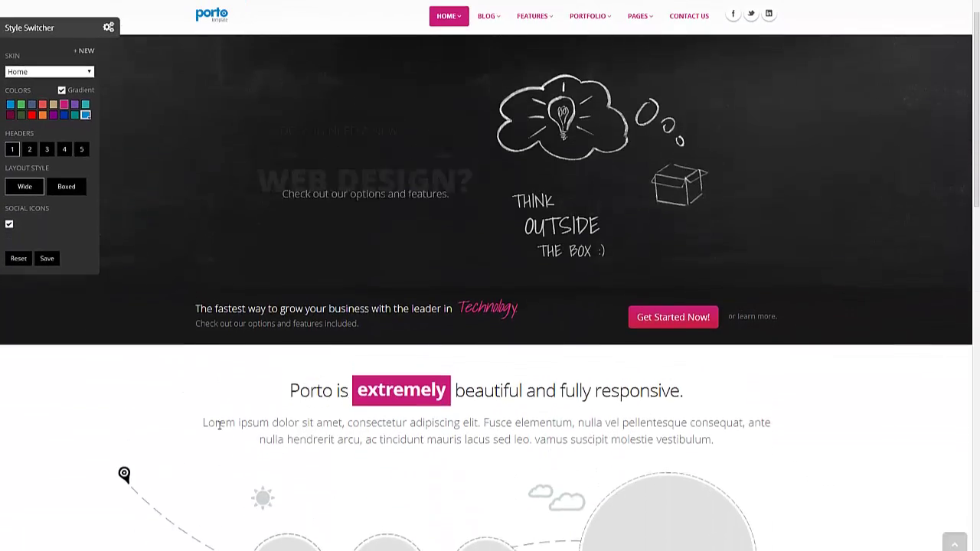
Step: Try a custom orange theme colour and return to the preset blue
{"action": "left_click", "coordinate": [85, 115]}
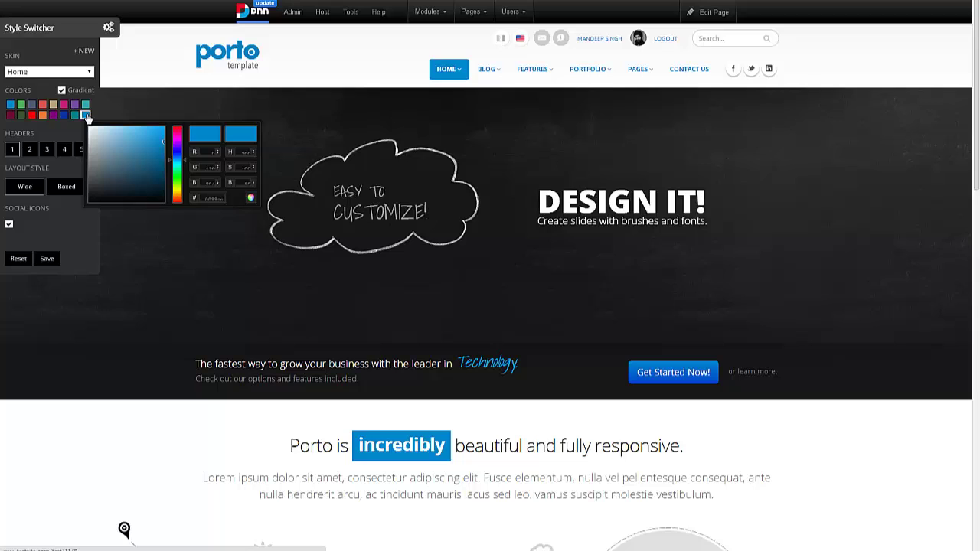
{"action": "left_click_drag", "start_coordinate": [178, 159], "coordinate": [178, 195]}
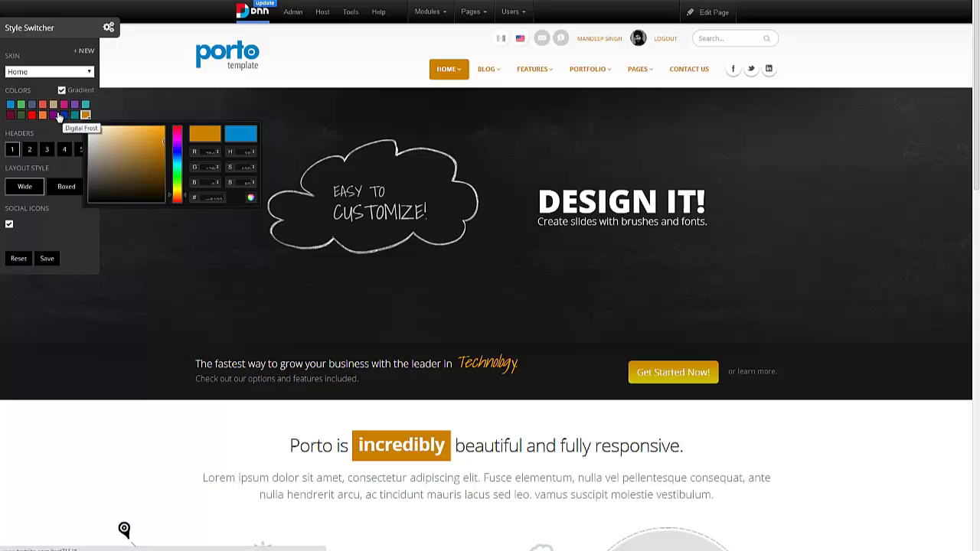
{"action": "left_click", "coordinate": [11, 105]}
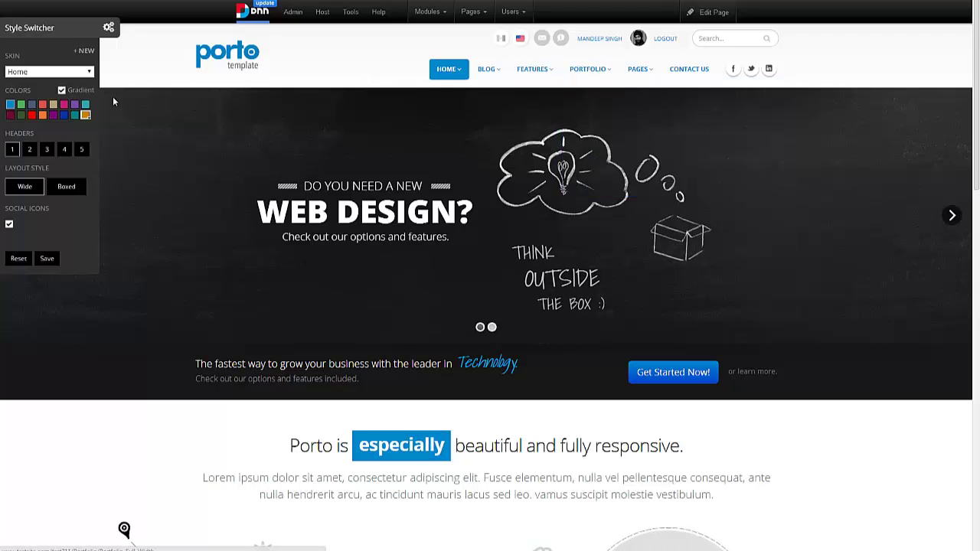
Step: Turn the colour gradient off to compare the flat look, and turn it back on
{"action": "left_click", "coordinate": [78, 94]}
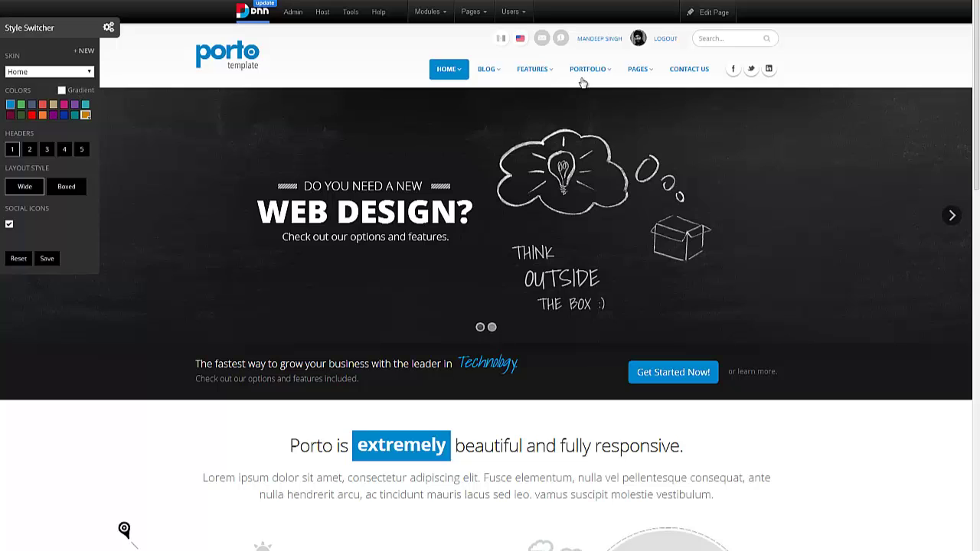
{"action": "mouse_move", "coordinate": [635, 73]}
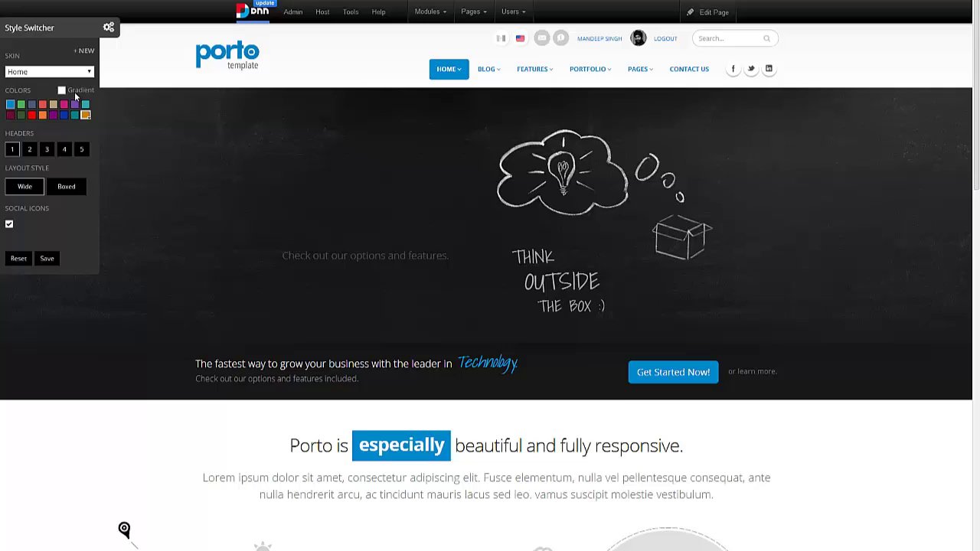
{"action": "left_click", "coordinate": [74, 92]}
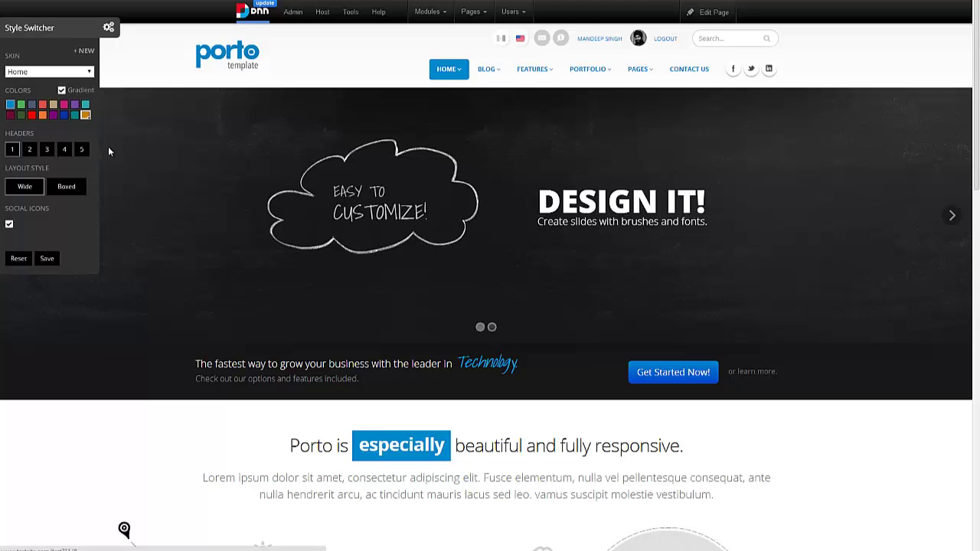
Step: Try header style 2 with the red colour scheme
{"action": "left_click", "coordinate": [28, 151]}
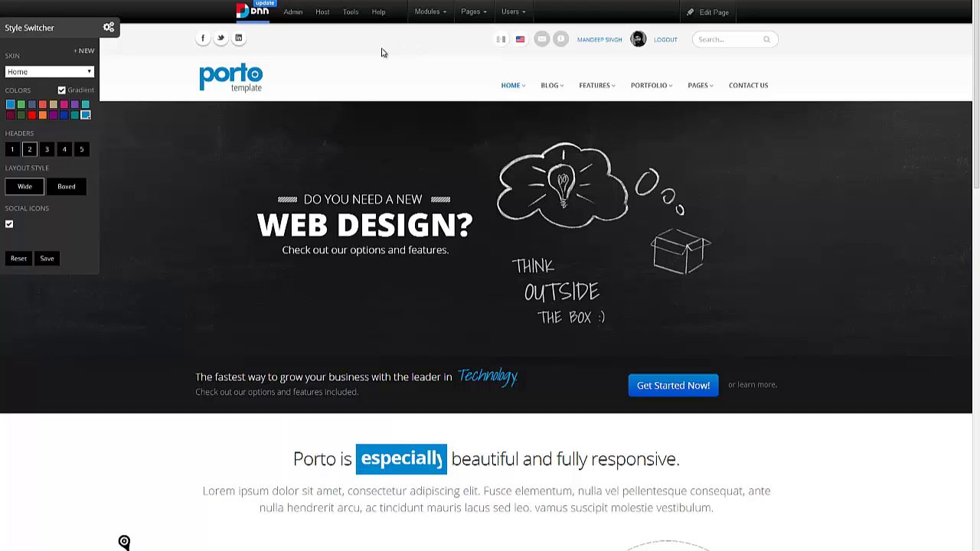
{"action": "left_click", "coordinate": [34, 116]}
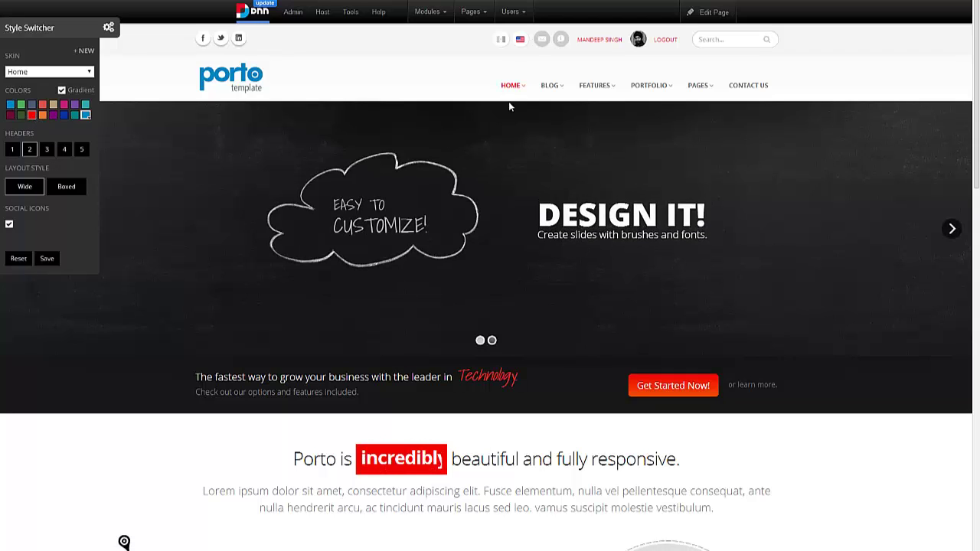
{"action": "mouse_move", "coordinate": [513, 92]}
Step: Preview header styles 3, 4 and 5, and return to header style 1 with the blue colour scheme
{"action": "left_click", "coordinate": [48, 152]}
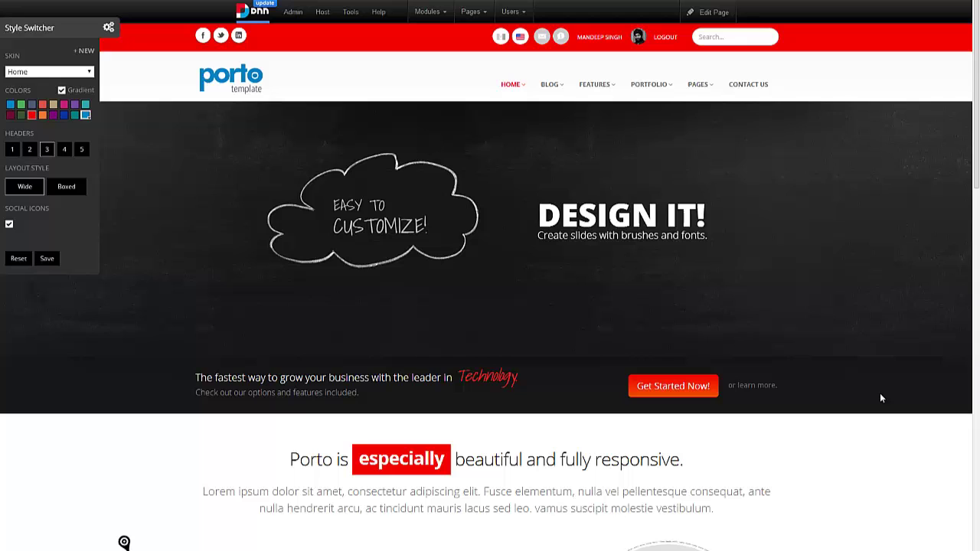
{"action": "left_click", "coordinate": [63, 151]}
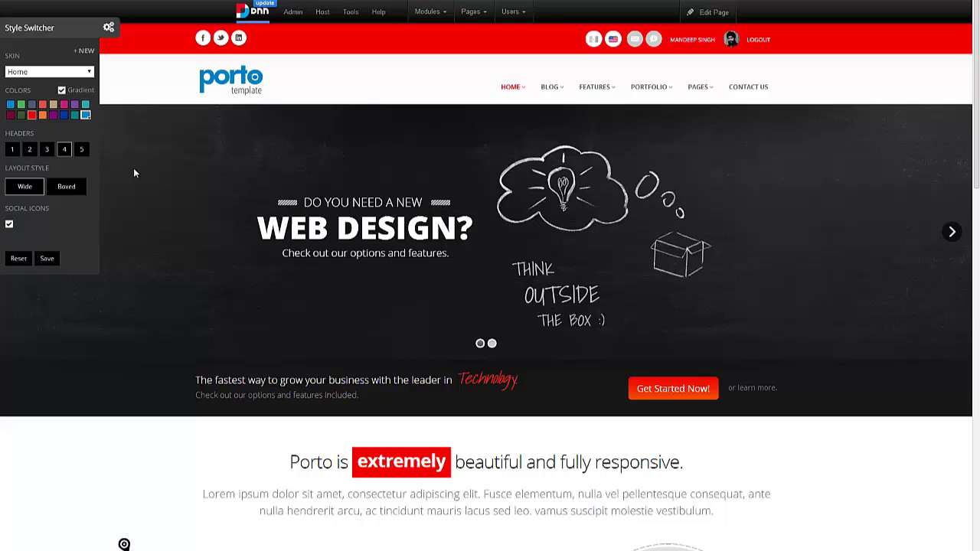
{"action": "left_click", "coordinate": [84, 151]}
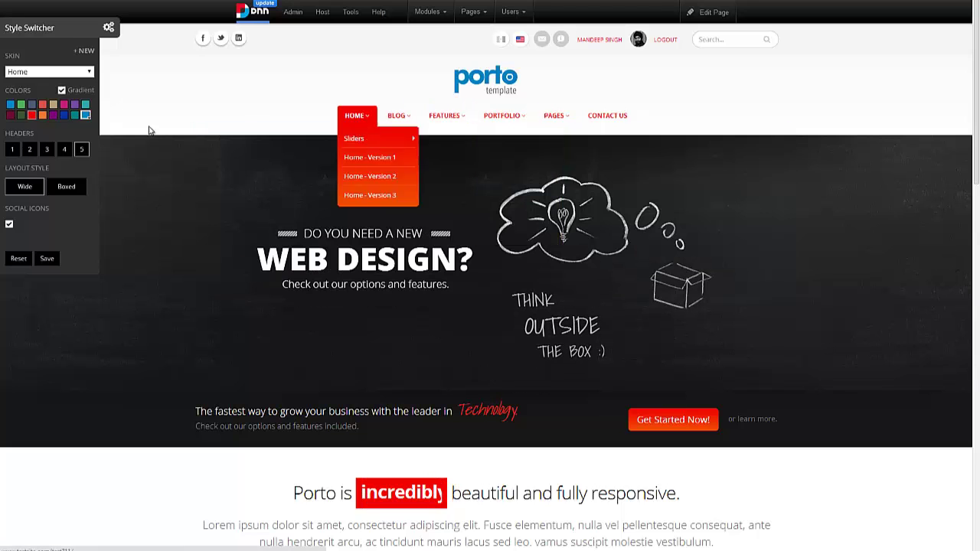
{"action": "left_click", "coordinate": [13, 151]}
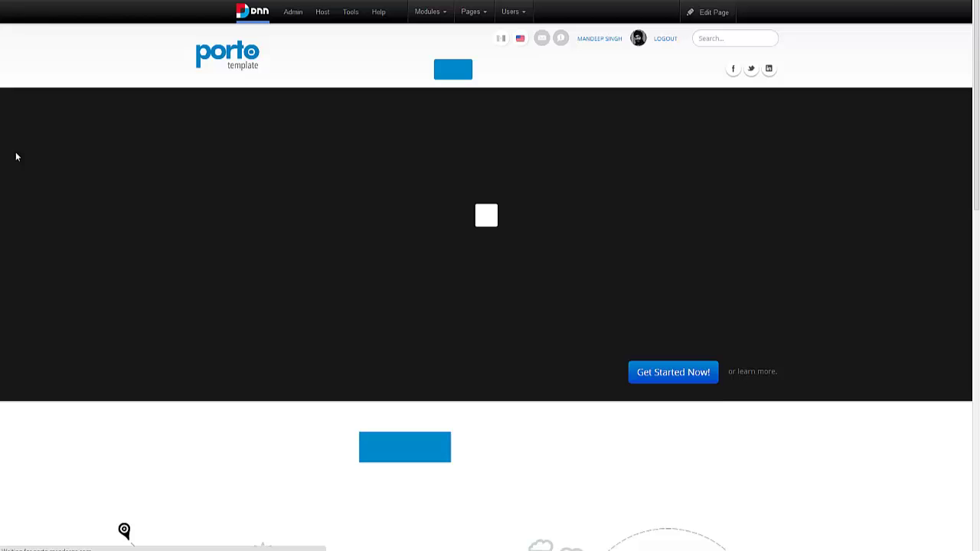
{"action": "left_click", "coordinate": [30, 106]}
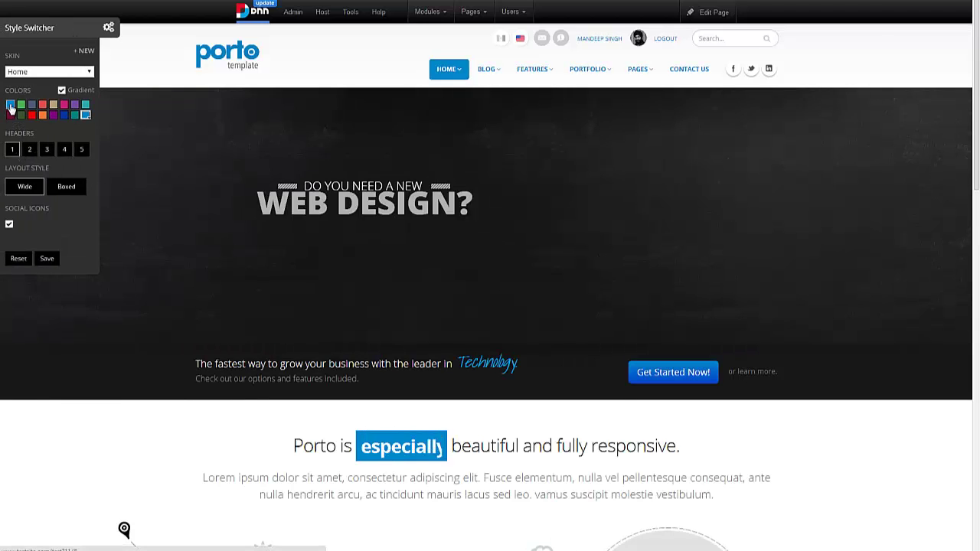
Step: Switch the layout style to Boxed and preview the first three background images
{"action": "left_click", "coordinate": [64, 188]}
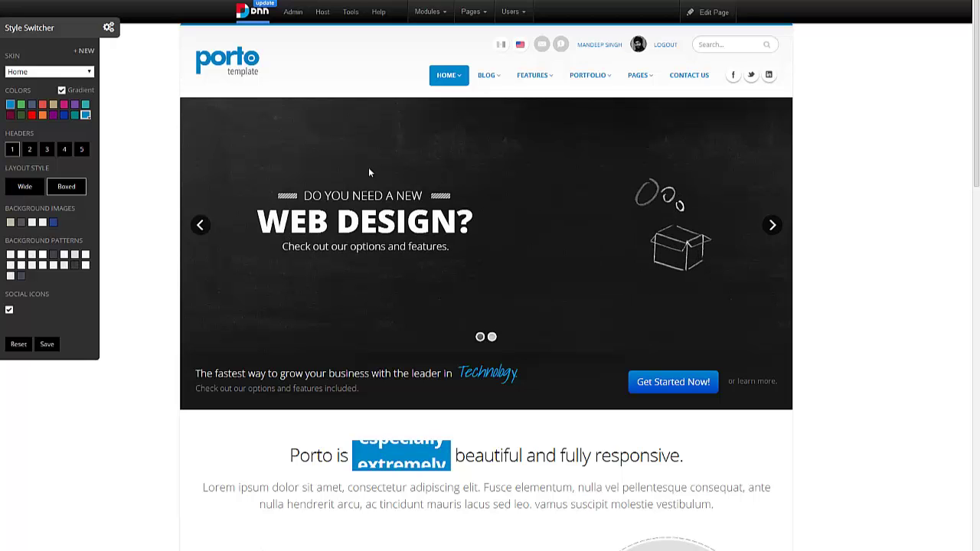
{"action": "left_click", "coordinate": [10, 224]}
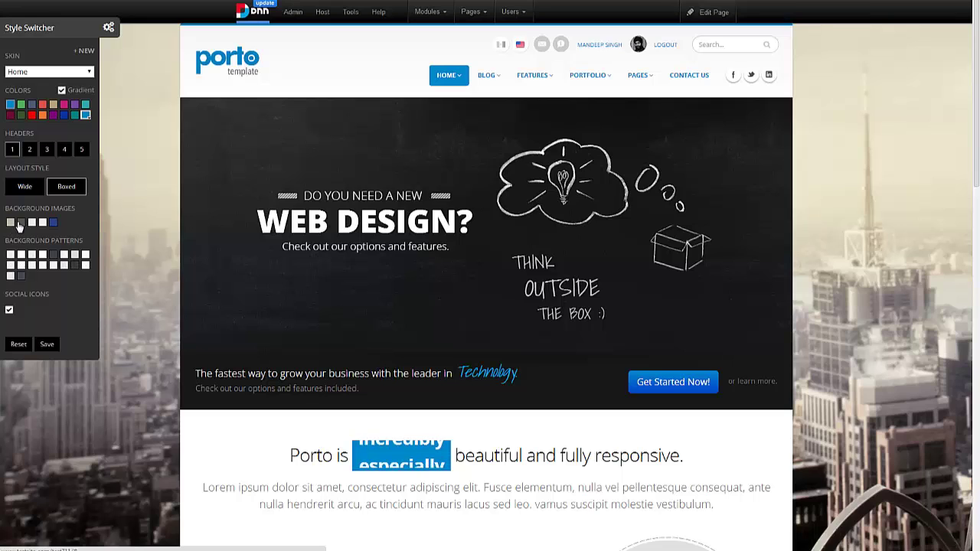
{"action": "left_click", "coordinate": [20, 224]}
{"action": "left_click", "coordinate": [31, 222]}
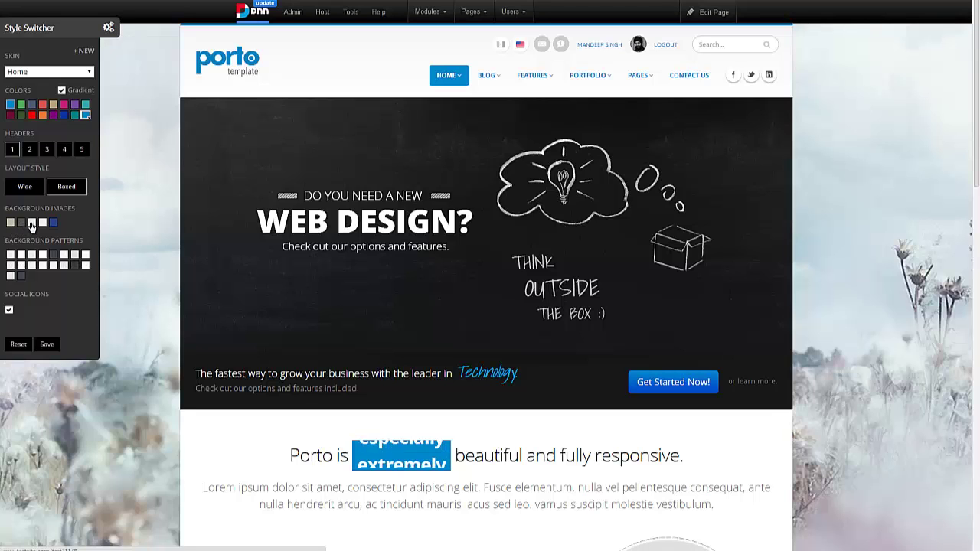
Step: Preview several background patterns and apply the last one, the dark blue-grey pattern
{"action": "left_click", "coordinate": [12, 256]}
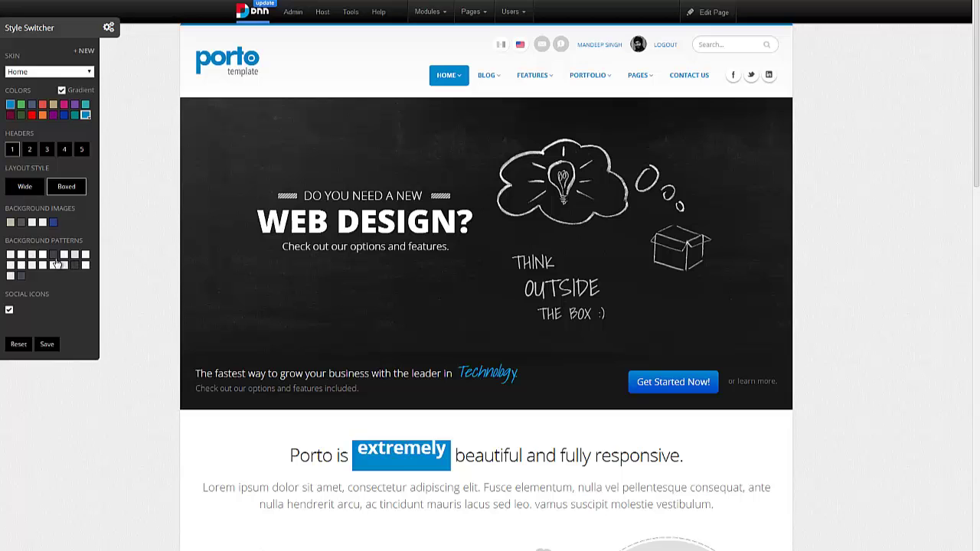
{"action": "left_click", "coordinate": [64, 266]}
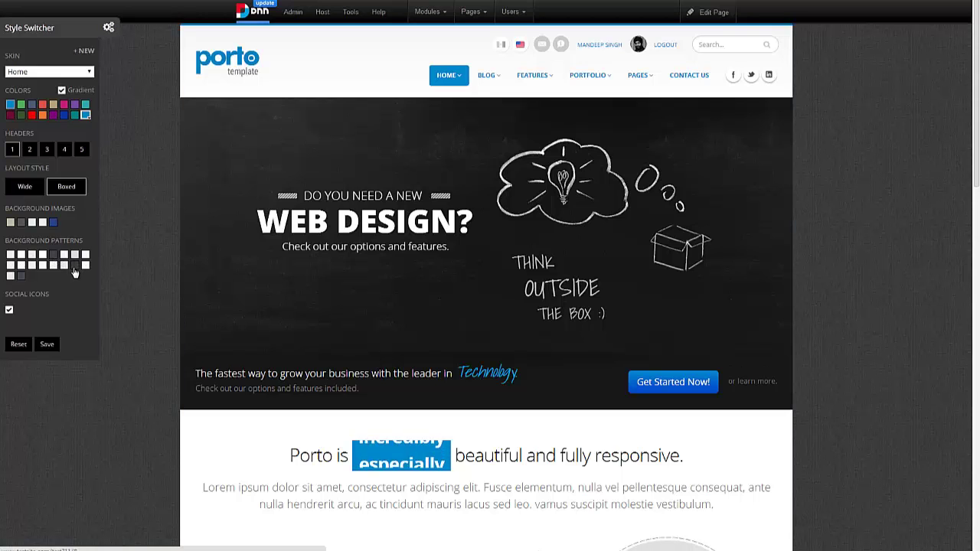
{"action": "left_click", "coordinate": [23, 276]}
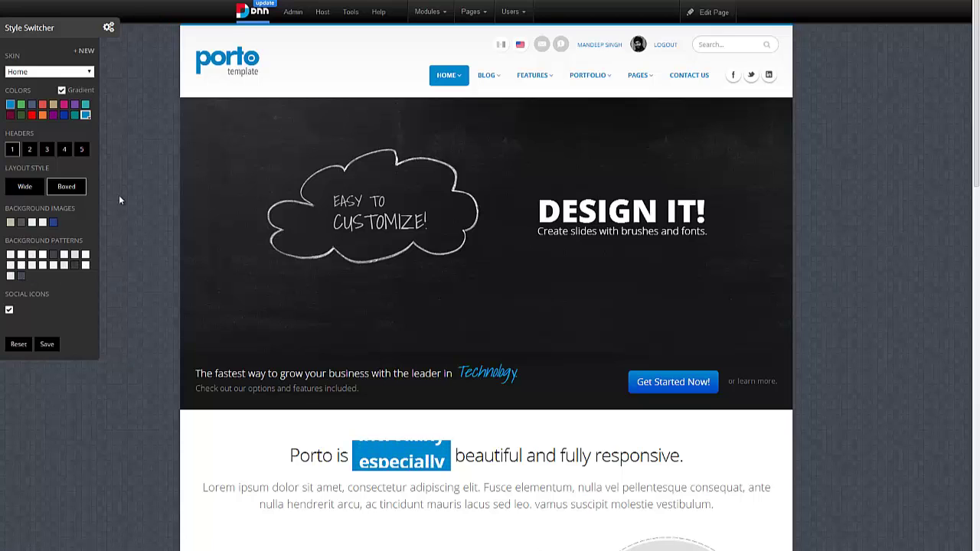
Step: Apply header style 5 with the green colour scheme and the social icons turned off
{"action": "left_click", "coordinate": [82, 149]}
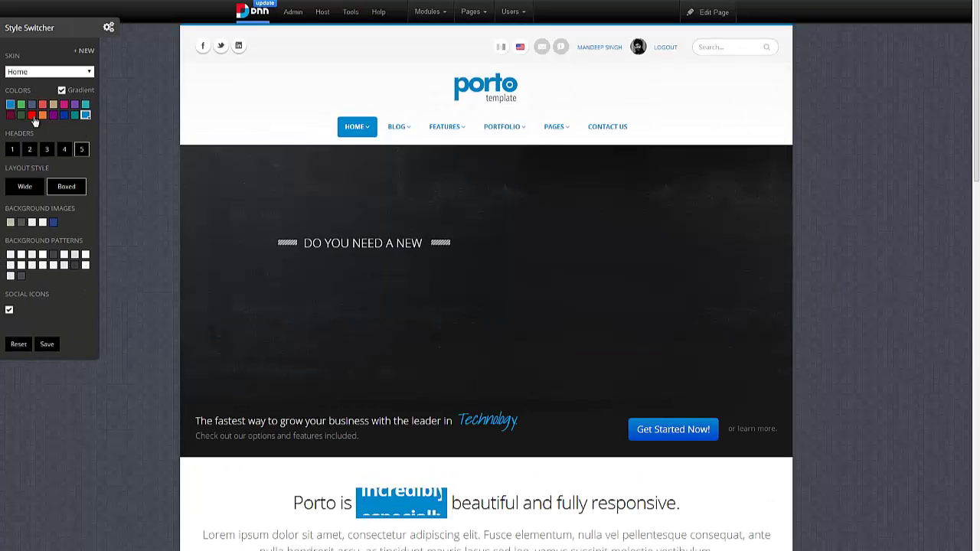
{"action": "left_click", "coordinate": [21, 105]}
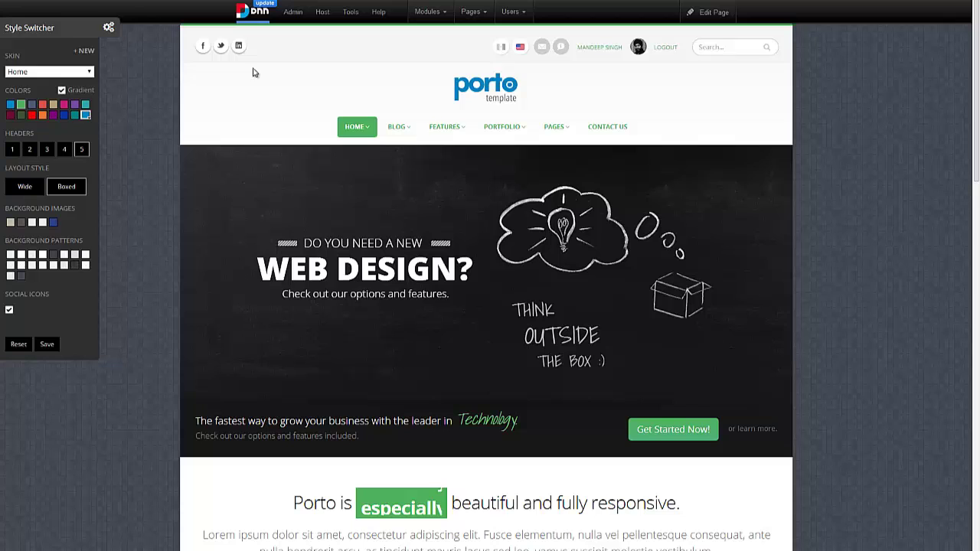
{"action": "left_click", "coordinate": [9, 309]}
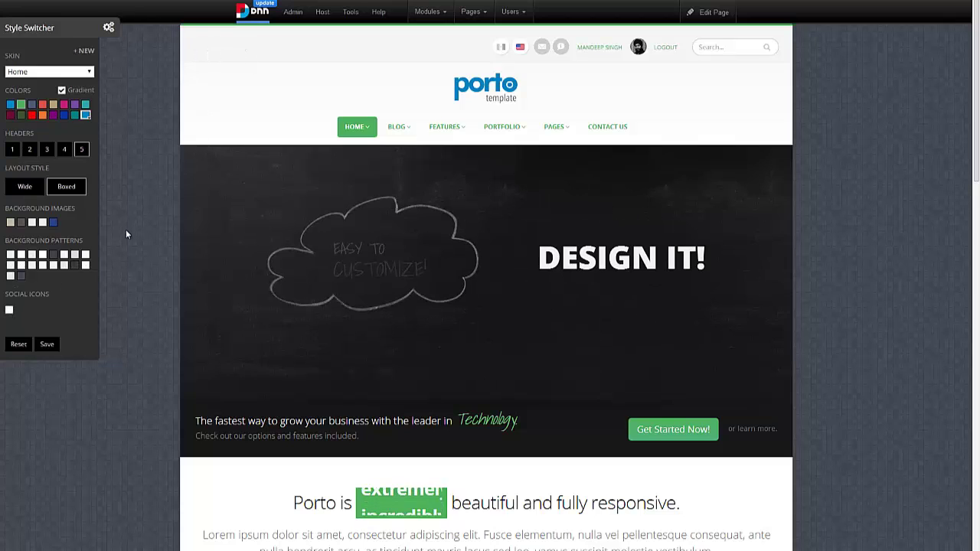
Step: Save the style settings, overwriting the existing Home skin
{"action": "left_click", "coordinate": [55, 344]}
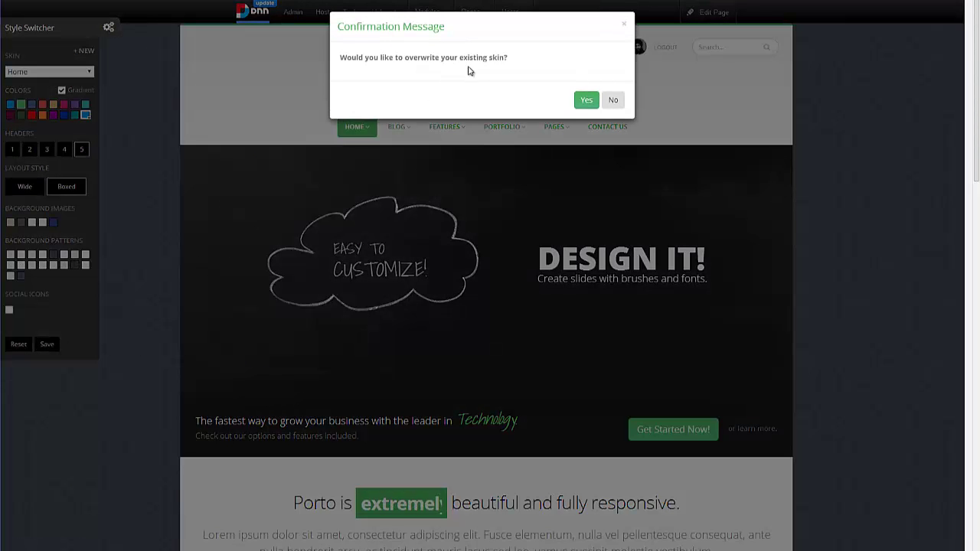
{"action": "left_click", "coordinate": [587, 102]}
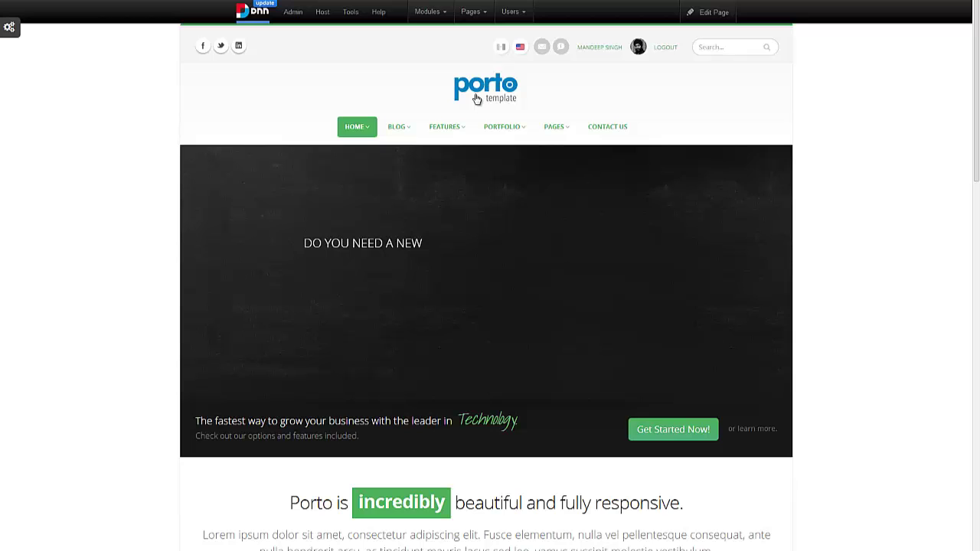
{"action": "mouse_move", "coordinate": [376, 122]}
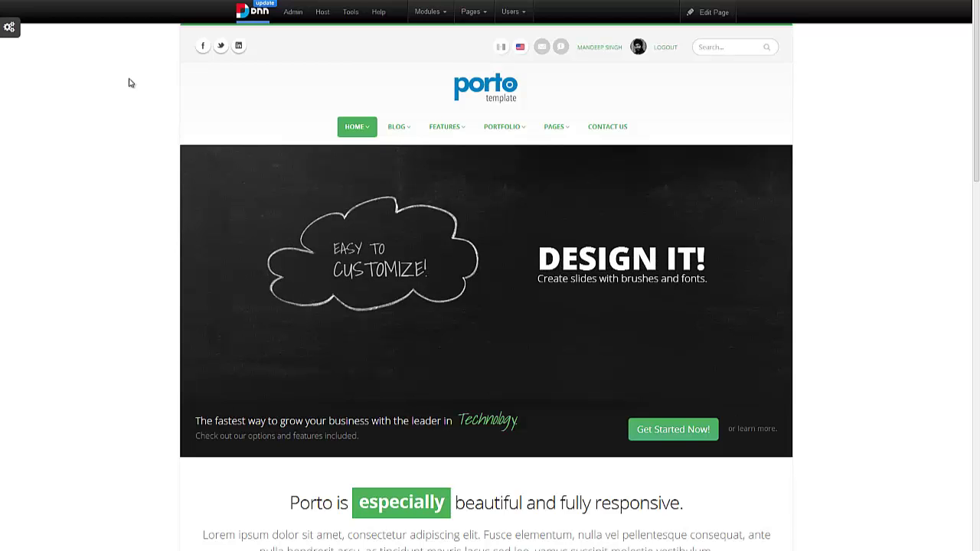
Step: Create a new skin named RacingCars with the Style Switcher and apply it to the current portal
{"action": "left_click", "coordinate": [17, 32]}
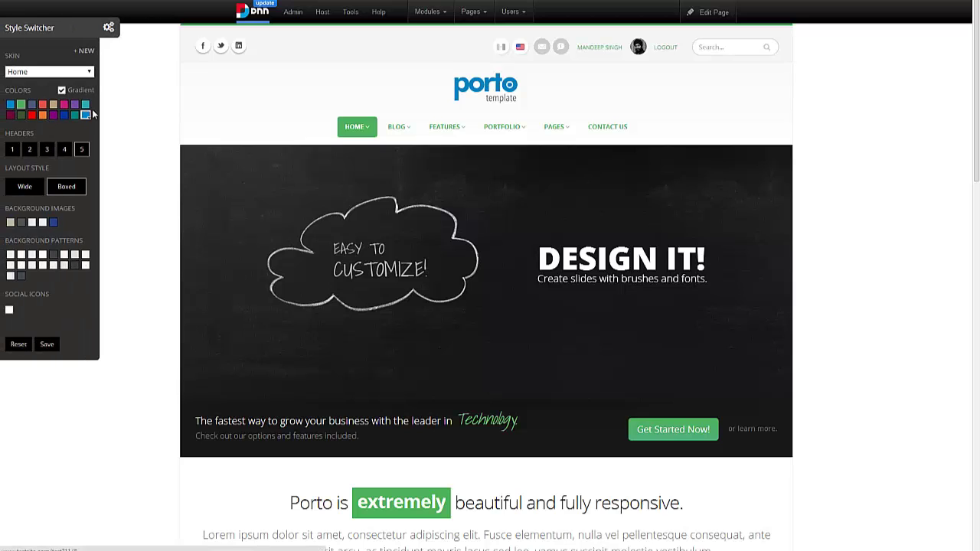
{"action": "left_click", "coordinate": [84, 52]}
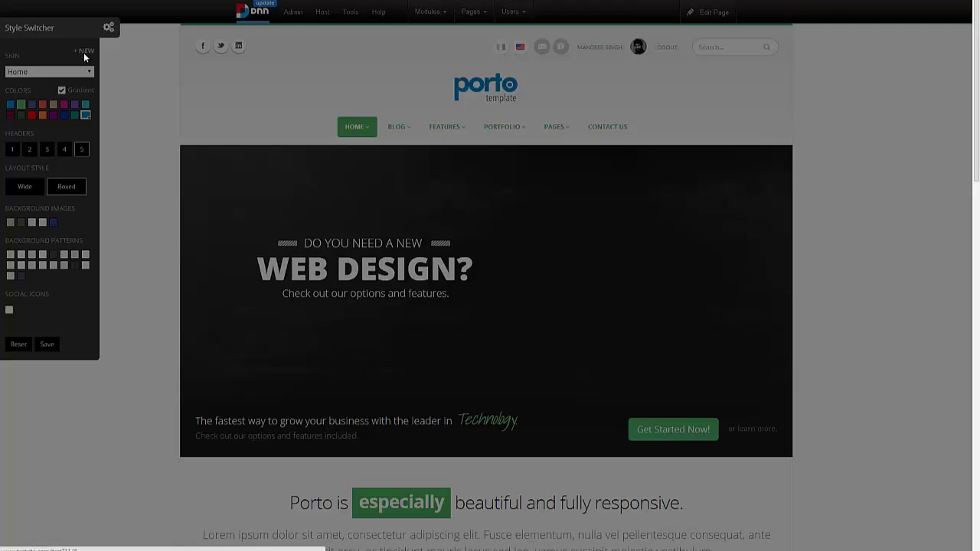
{"action": "left_click", "coordinate": [439, 55]}
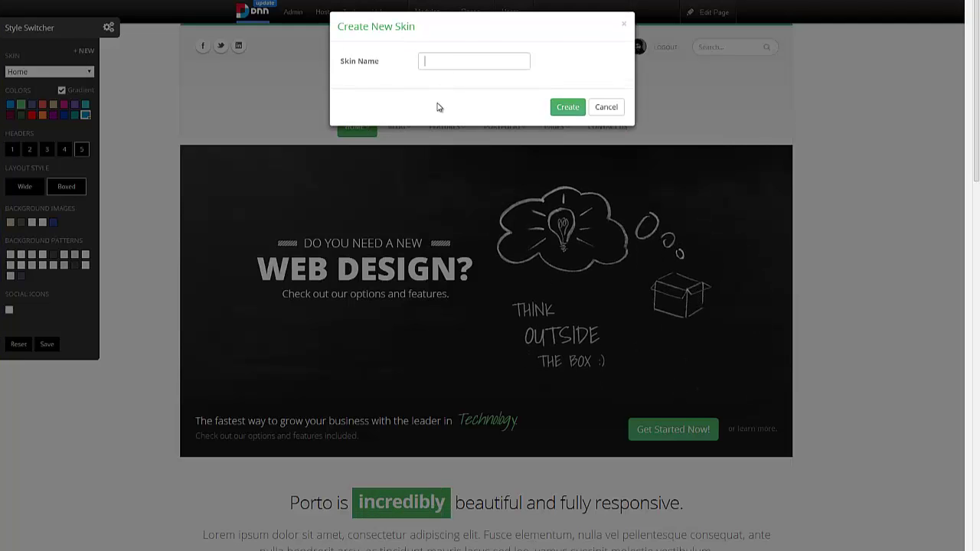
{"action": "type", "text": "RacingCars"}
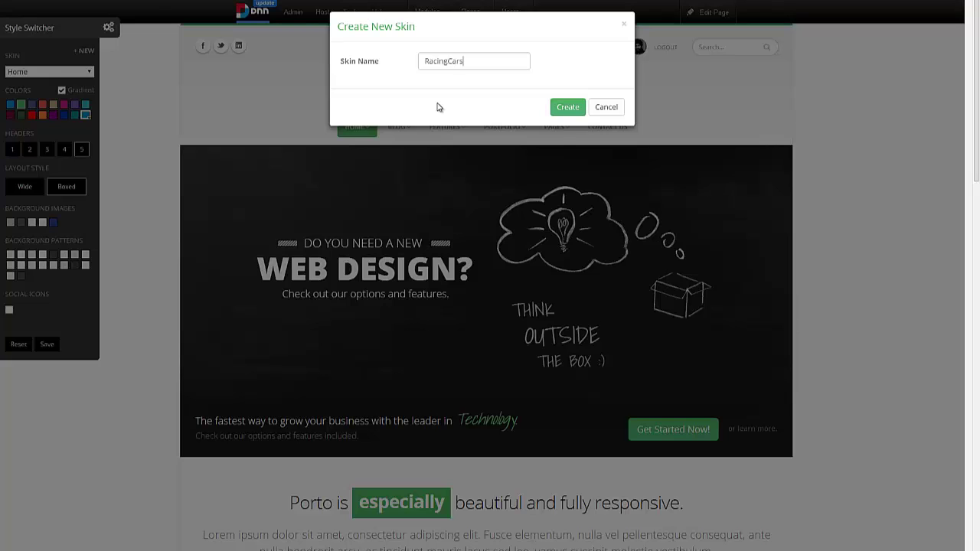
{"action": "left_click", "coordinate": [571, 110]}
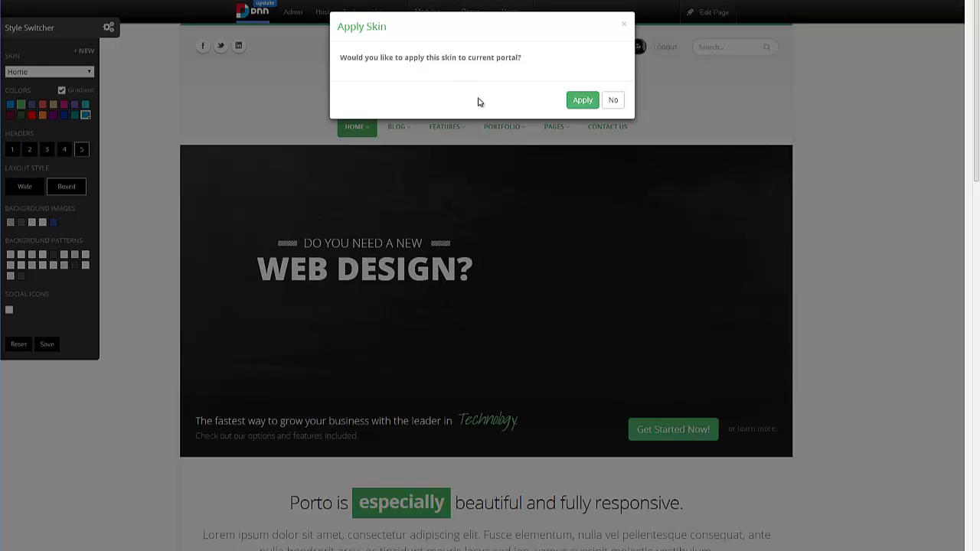
{"action": "left_click", "coordinate": [580, 100]}
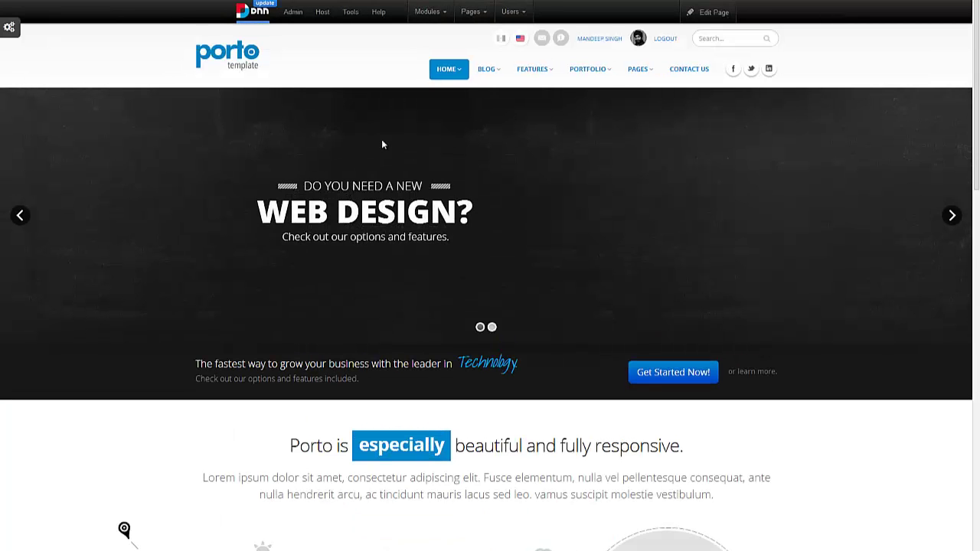
Step: Check which RacingCars skins are listed in the Style Switcher and on the admin Skins page
{"action": "left_click", "coordinate": [10, 27]}
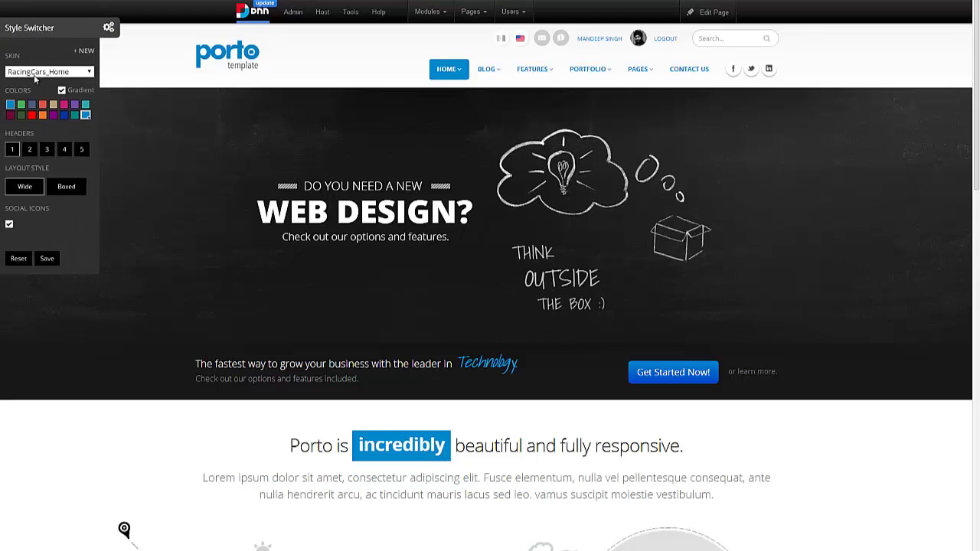
{"action": "left_click", "coordinate": [34, 75]}
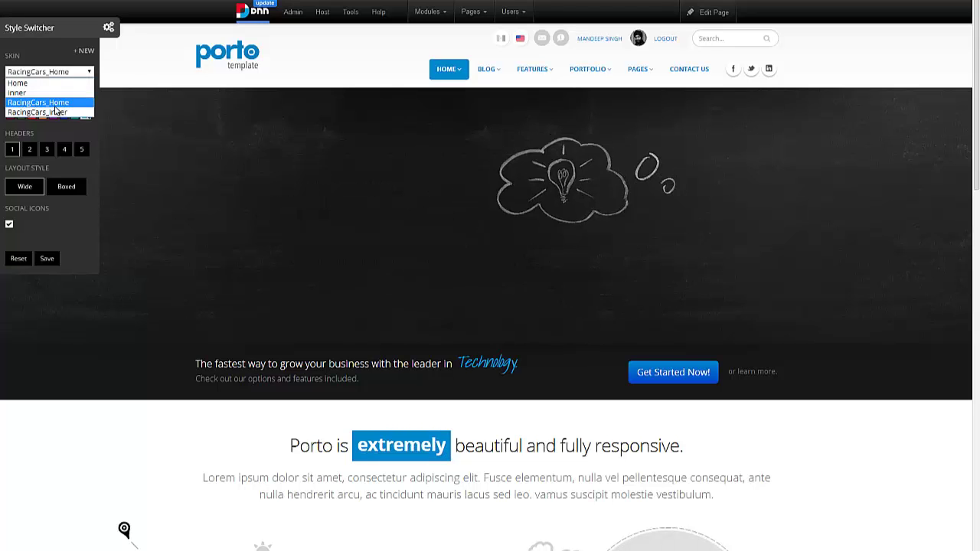
{"action": "left_click", "coordinate": [119, 69]}
{"action": "mouse_move", "coordinate": [295, 23]}
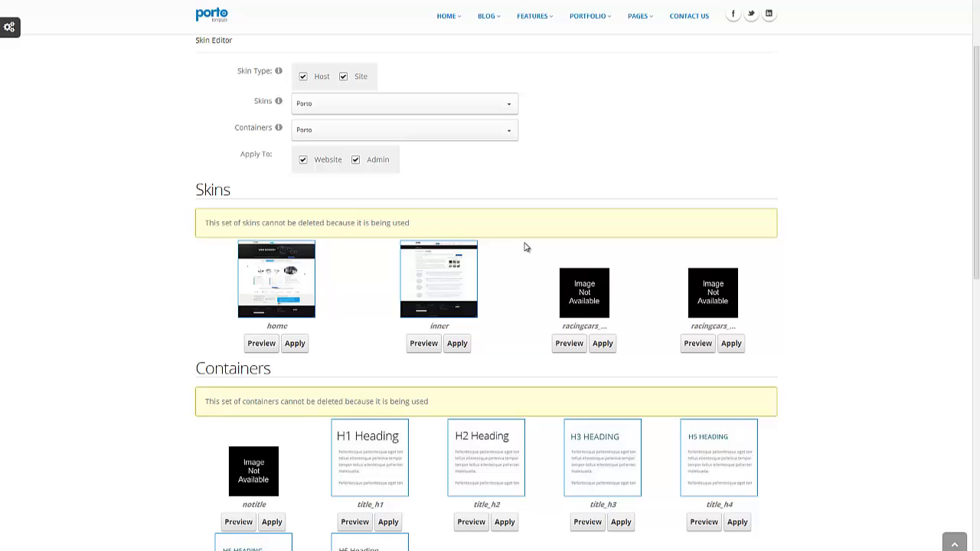
{"action": "scroll", "coordinate": [535, 260], "scroll_direction": "down", "scroll_amount": 1}
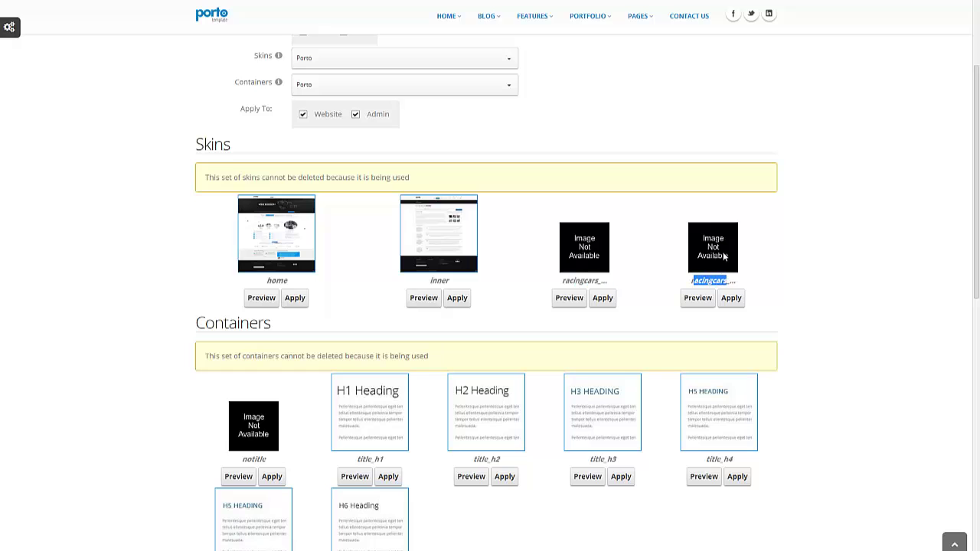
{"action": "scroll", "coordinate": [556, 197], "scroll_direction": "up", "scroll_amount": 4}
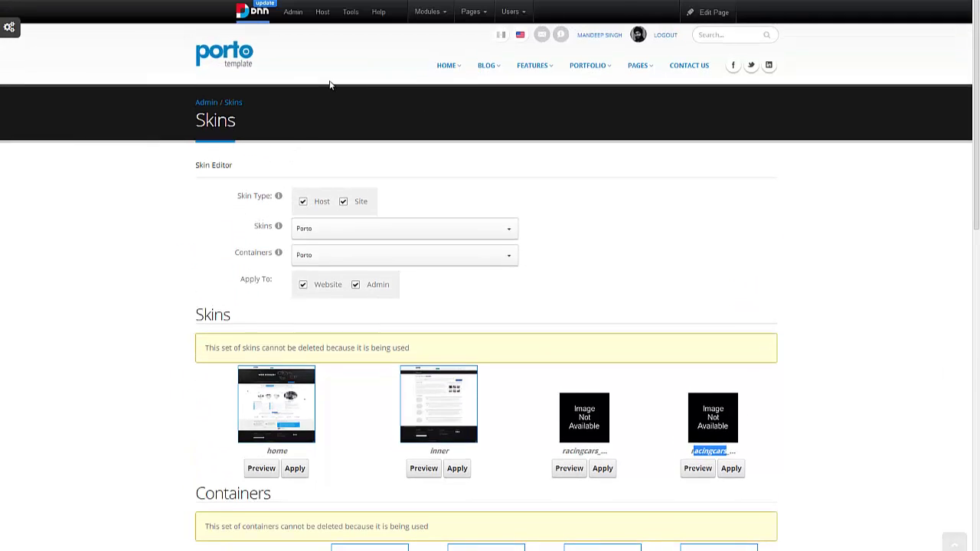
Step: Examine the site skin and edit skin assignments in the Appearance section of the Site Settings
{"action": "mouse_move", "coordinate": [283, 21]}
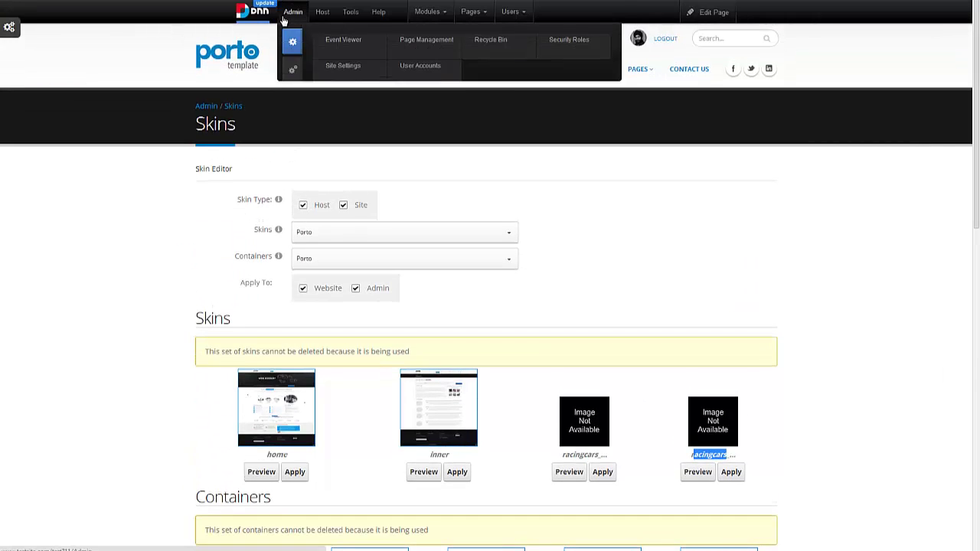
{"action": "left_click", "coordinate": [328, 66]}
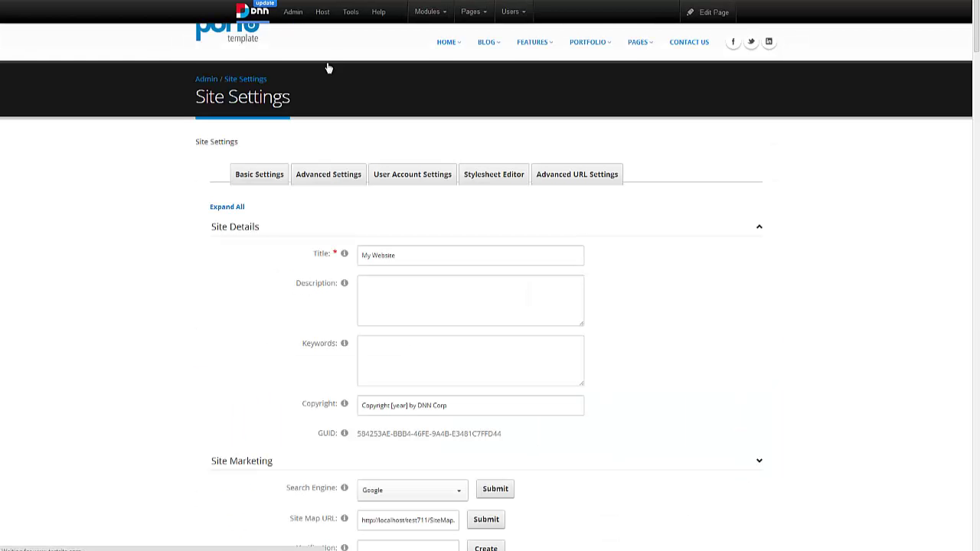
{"action": "scroll", "coordinate": [291, 273], "scroll_direction": "down", "scroll_amount": 2}
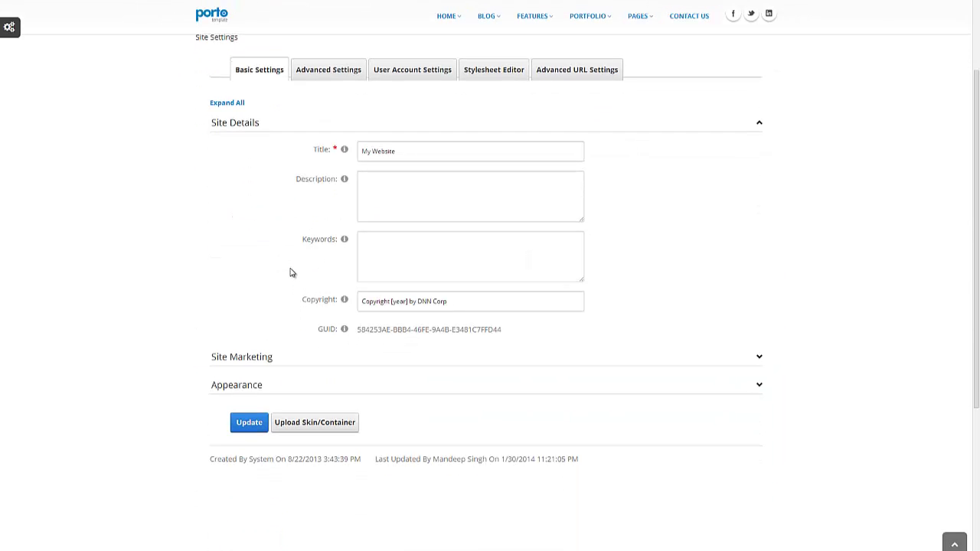
{"action": "left_click", "coordinate": [294, 382]}
{"action": "scroll", "coordinate": [203, 350], "scroll_direction": "down", "scroll_amount": 5}
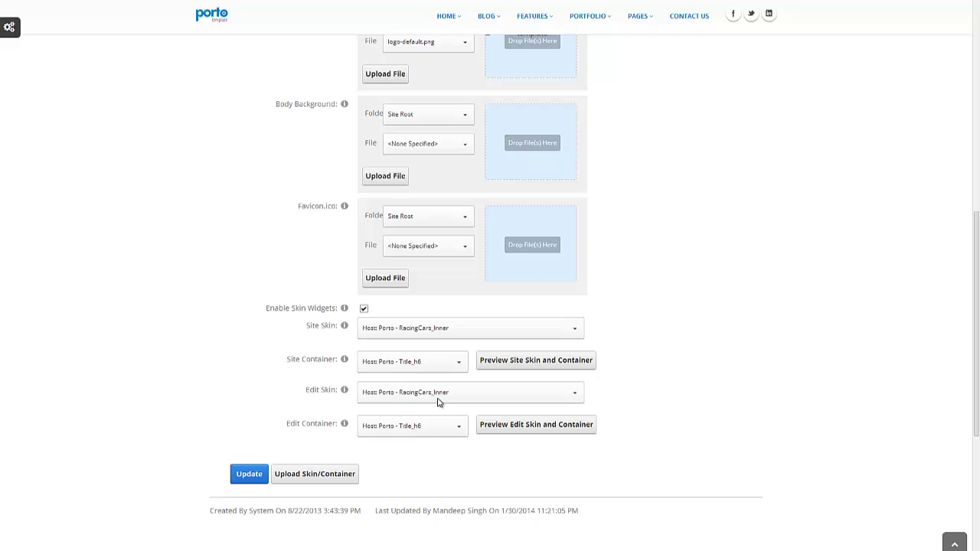
{"action": "scroll", "coordinate": [439, 402], "scroll_direction": "up", "scroll_amount": 7}
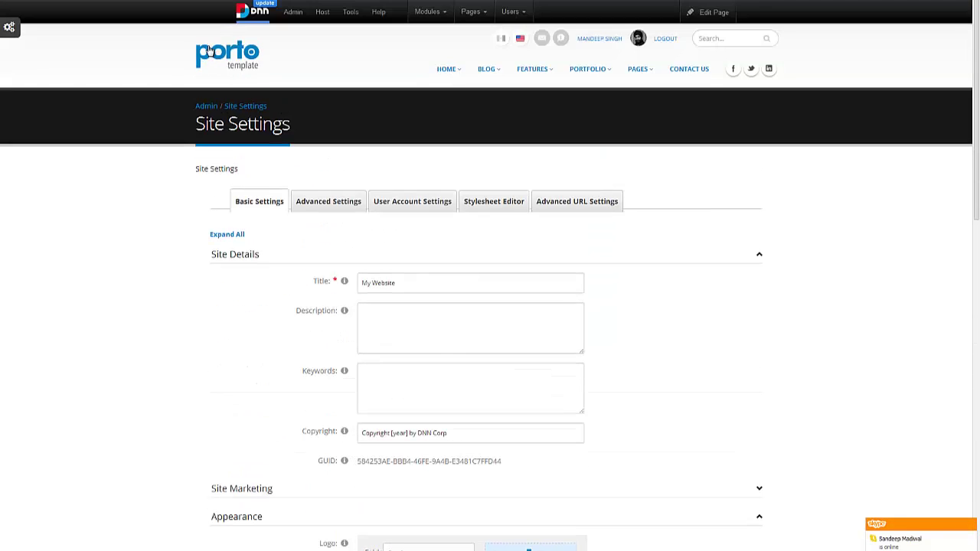
Step: On the home page, give the RacingCars_Home skin the purple colour scheme, header style 3 and the Boxed layout
{"action": "left_click", "coordinate": [208, 50]}
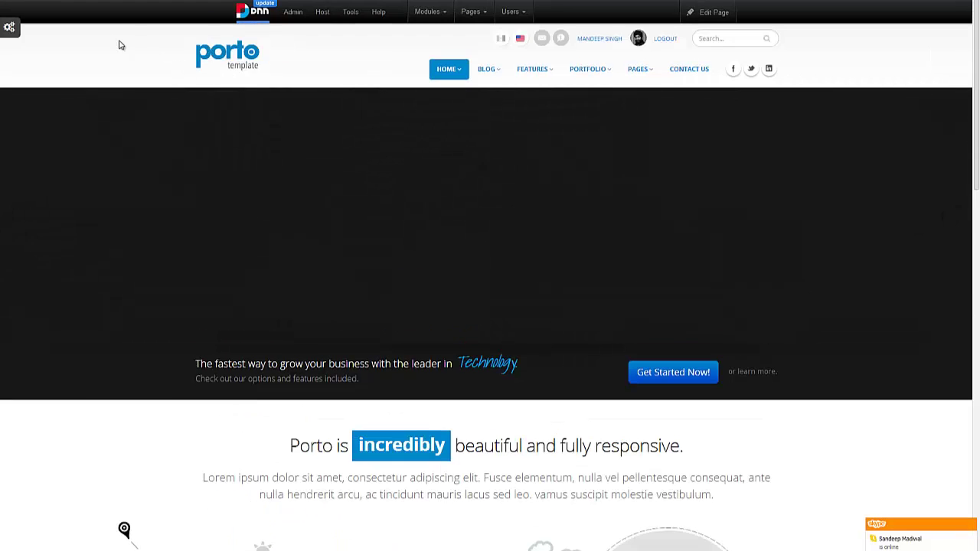
{"action": "left_click", "coordinate": [8, 27]}
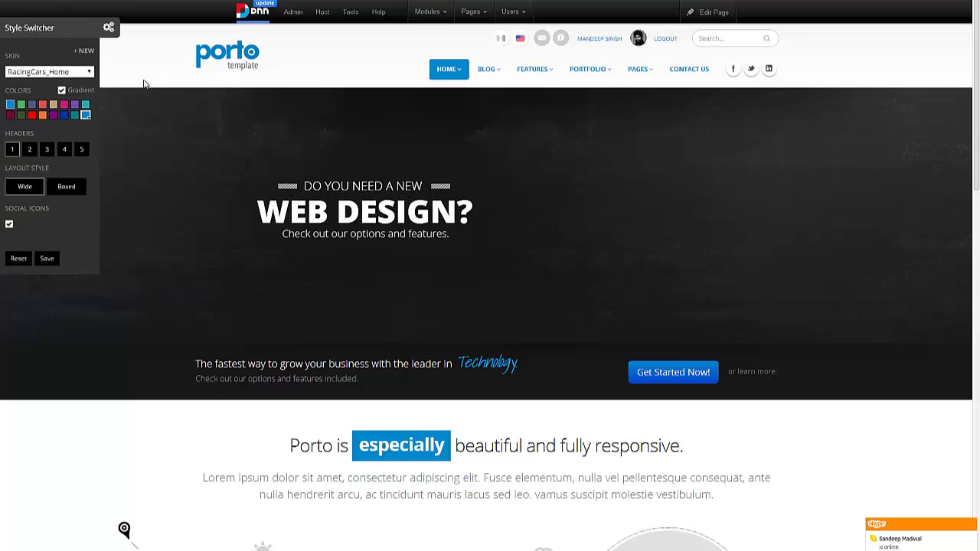
{"action": "left_click", "coordinate": [54, 116]}
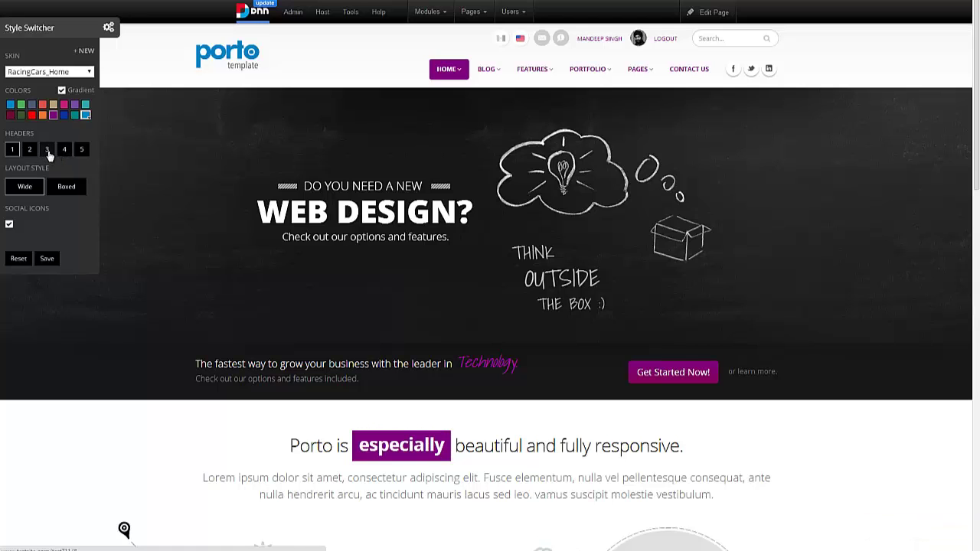
{"action": "left_click", "coordinate": [47, 150]}
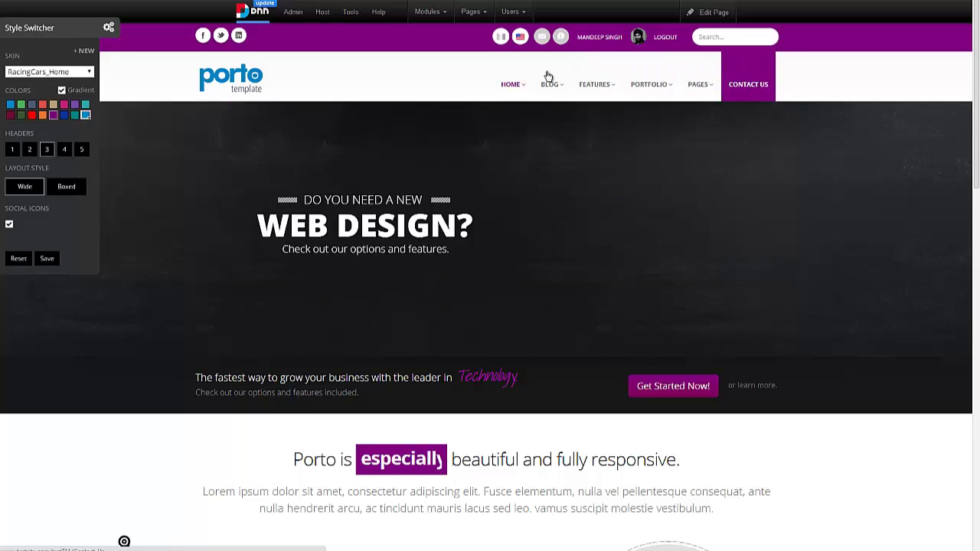
{"action": "left_click", "coordinate": [68, 187]}
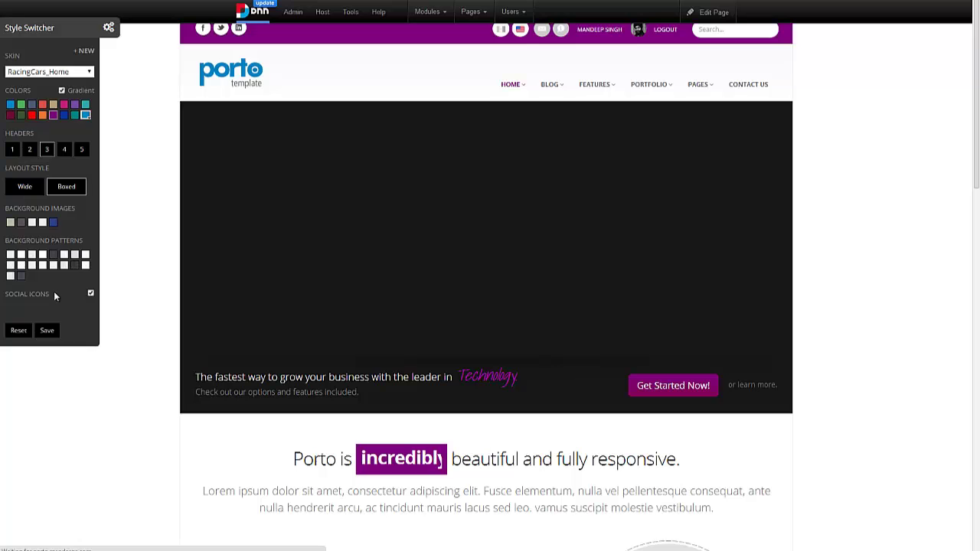
Step: Save the style settings, overwriting the existing RacingCars_Home skin
{"action": "left_click", "coordinate": [46, 343]}
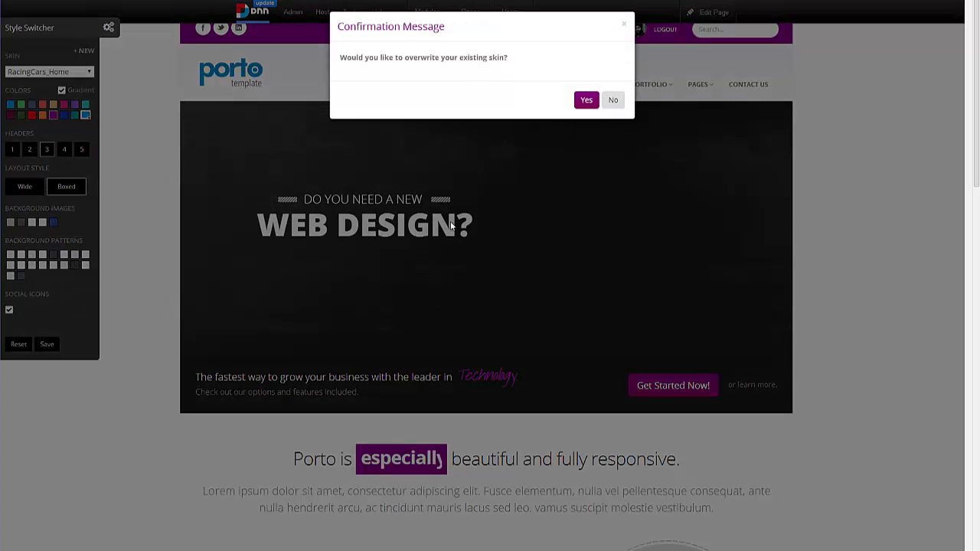
{"action": "left_click", "coordinate": [586, 100]}
{"action": "mouse_move", "coordinate": [596, 86]}
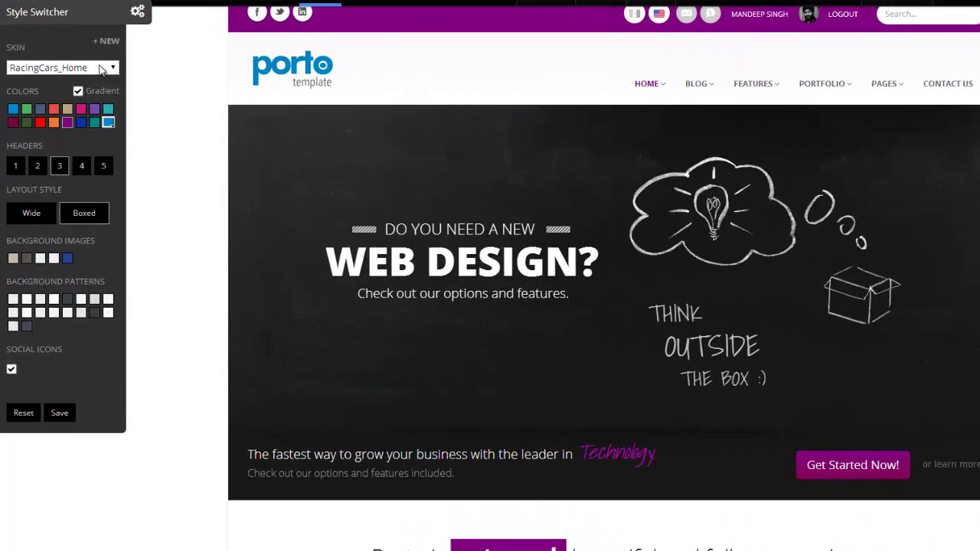
Step: Preview the site with the Home skin, and return to the RacingCars_Home skin
{"action": "left_click", "coordinate": [61, 71]}
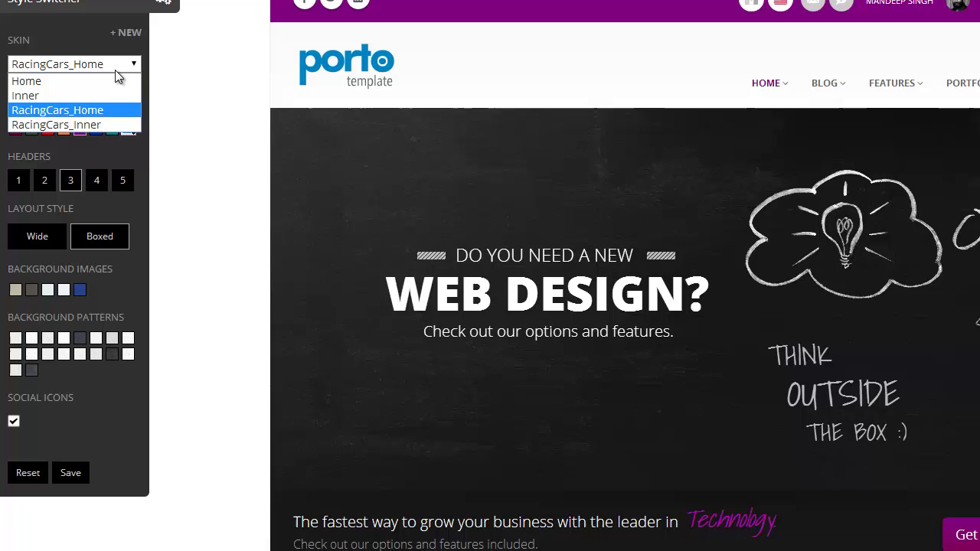
{"action": "left_click", "coordinate": [113, 90]}
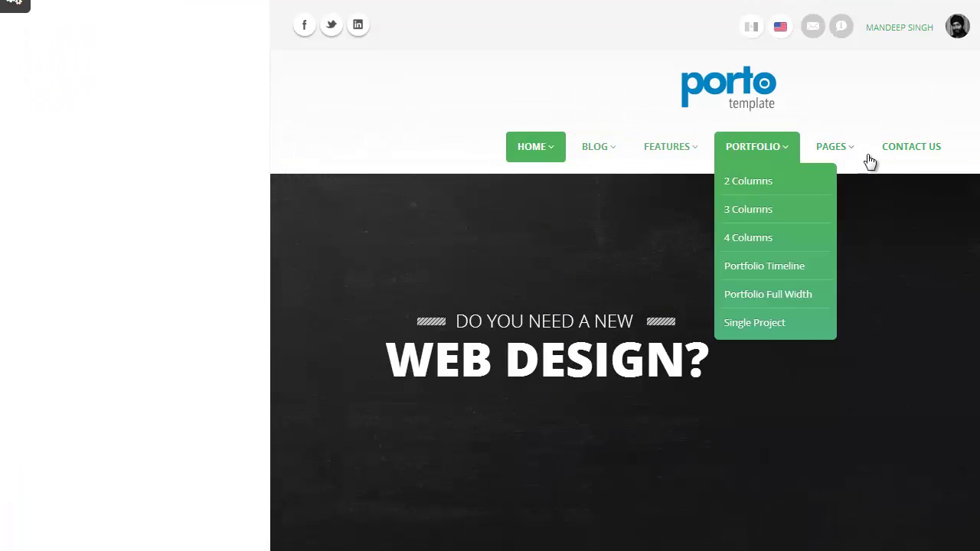
{"action": "left_click", "coordinate": [31, 6]}
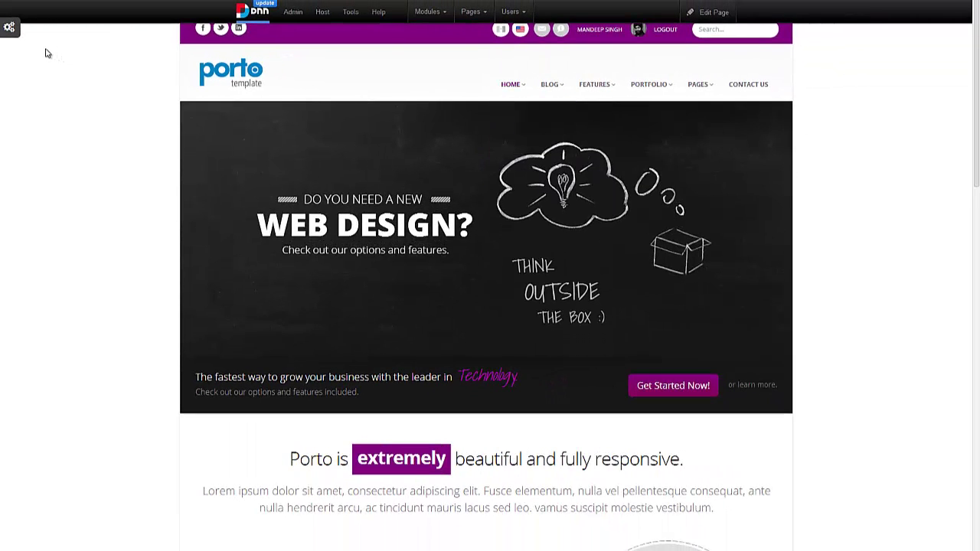
Step: Create another new skin named Bicycles and apply it to the current portal
{"action": "left_click", "coordinate": [9, 28]}
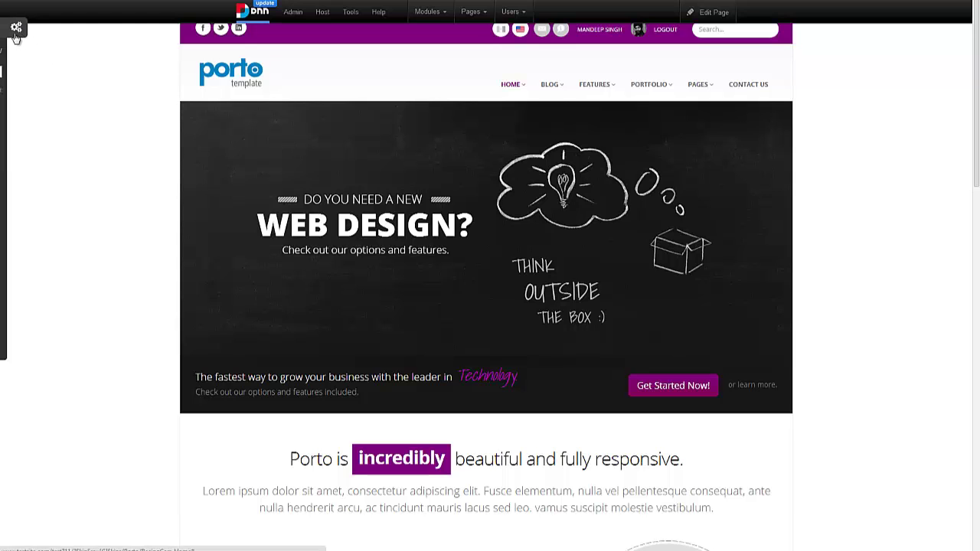
{"action": "left_click", "coordinate": [82, 51]}
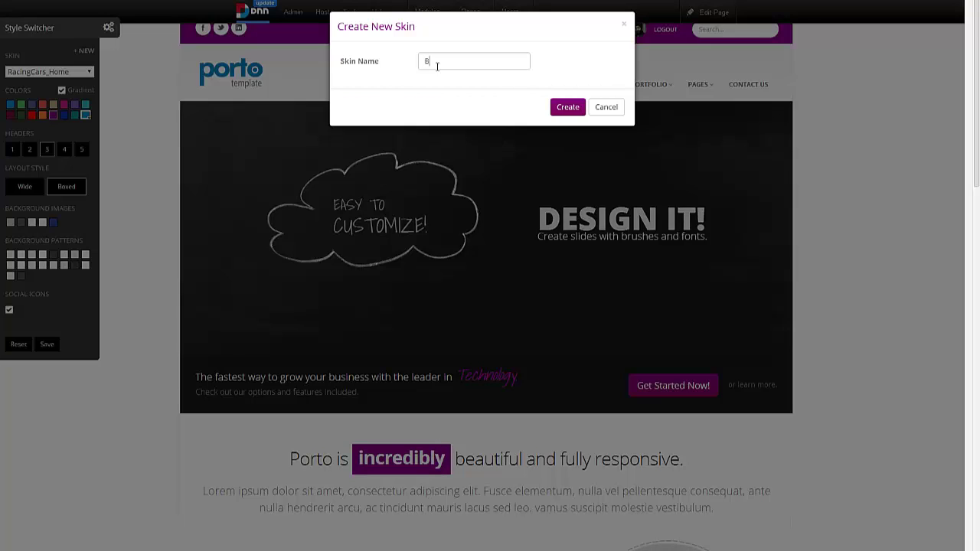
{"action": "type", "text": "icycles"}
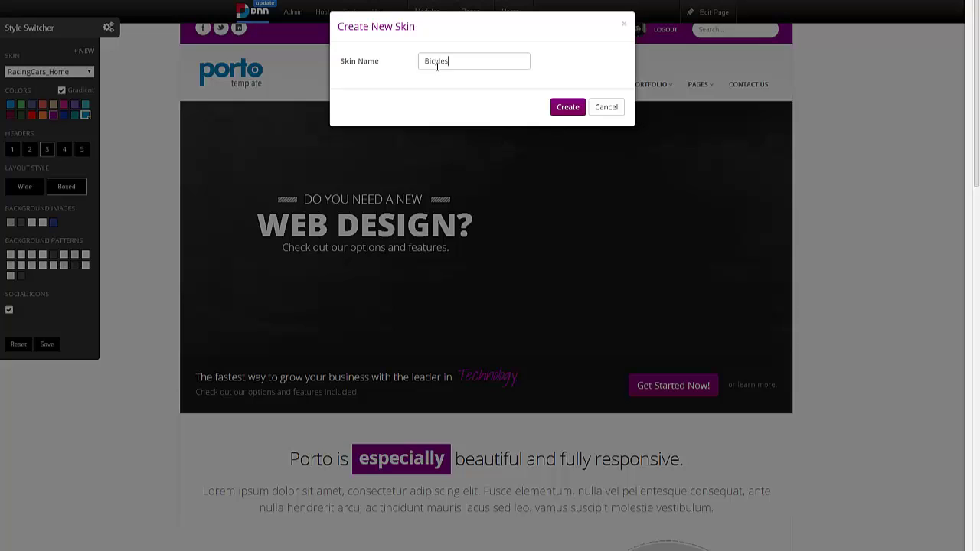
{"action": "left_click", "coordinate": [438, 62]}
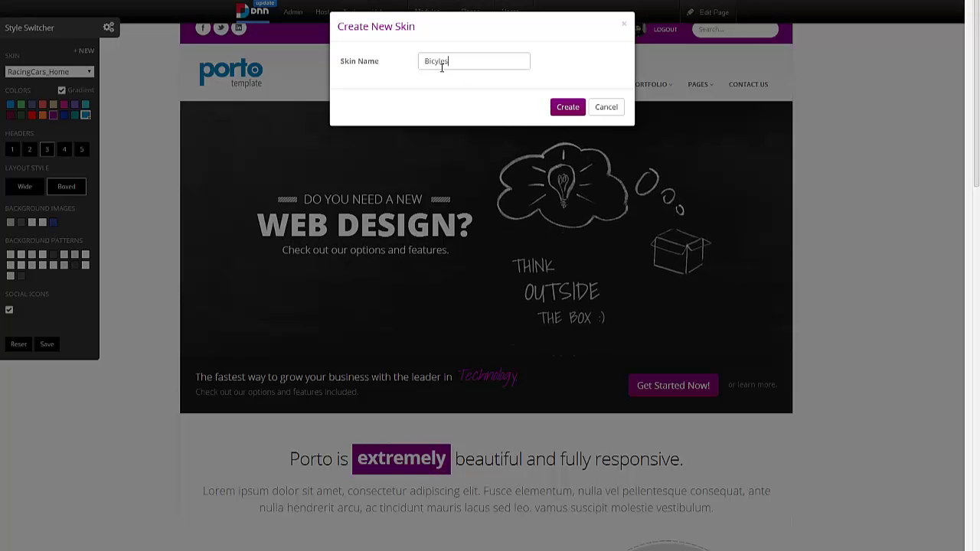
{"action": "type", "text": "c"}
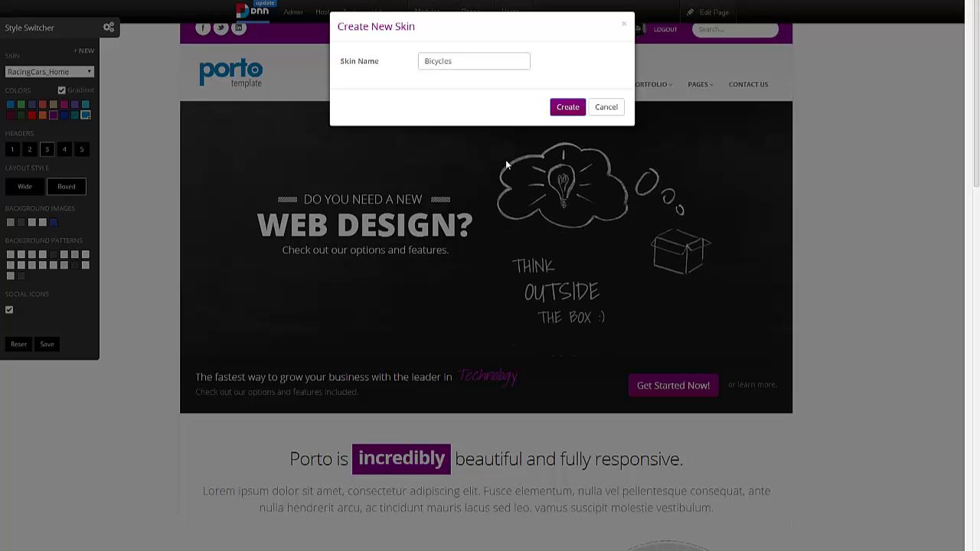
{"action": "key", "text": "Return"}
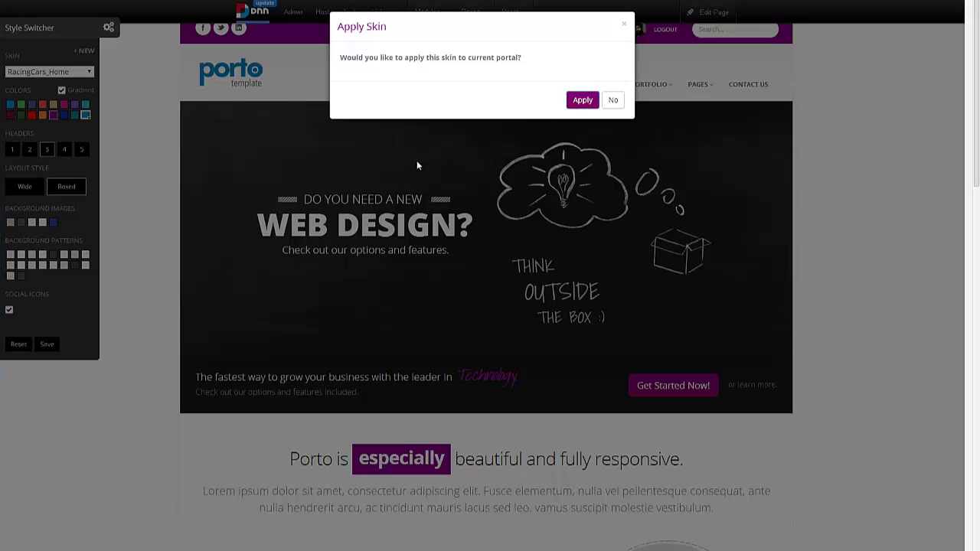
{"action": "key", "text": "Return"}
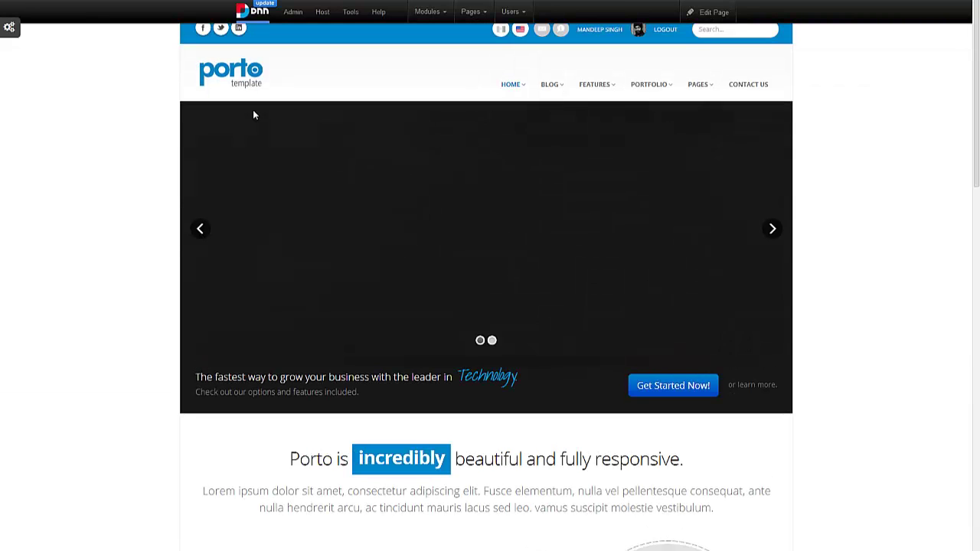
{"action": "scroll", "coordinate": [273, 88], "scroll_direction": "down", "scroll_amount": 1}
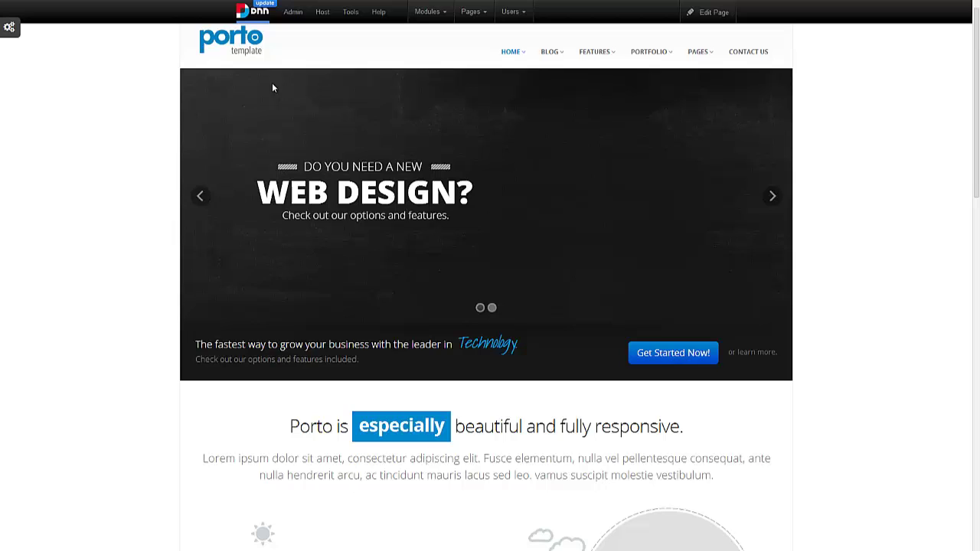
{"action": "left_click", "coordinate": [10, 27]}
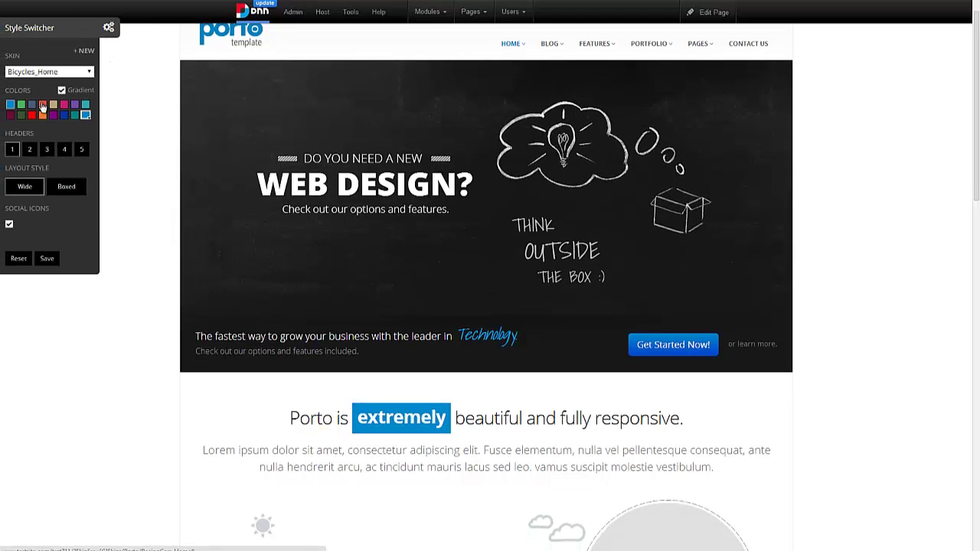
{"action": "left_click", "coordinate": [42, 116]}
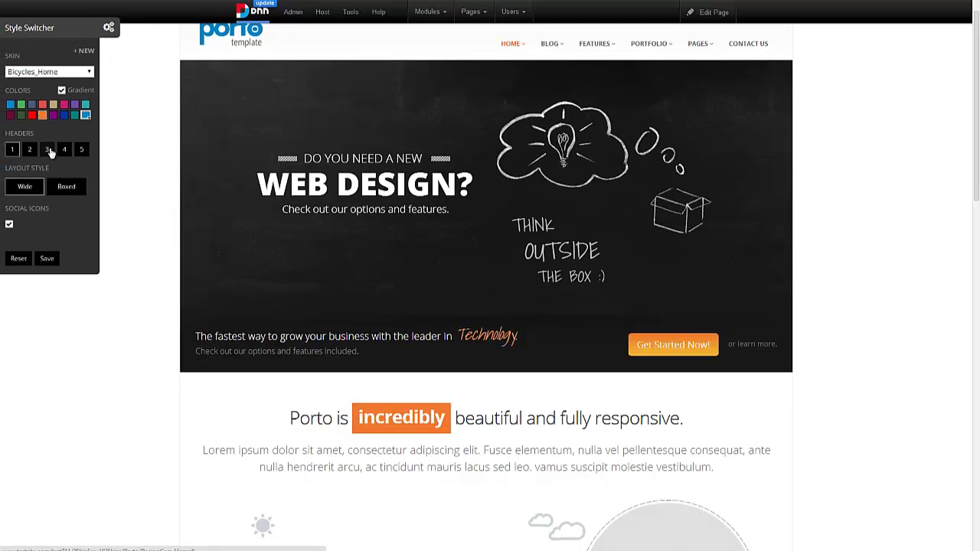
{"action": "left_click", "coordinate": [66, 186]}
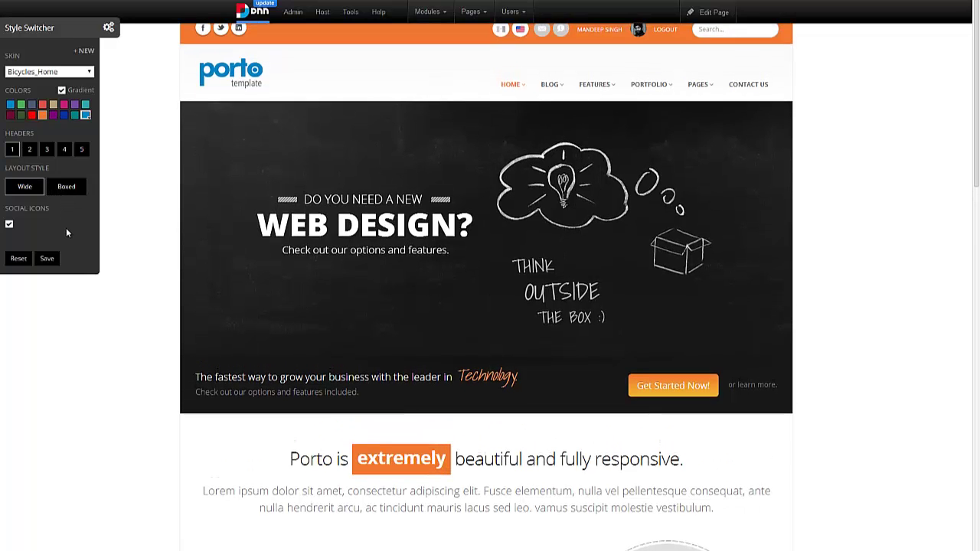
{"action": "left_click", "coordinate": [21, 259]}
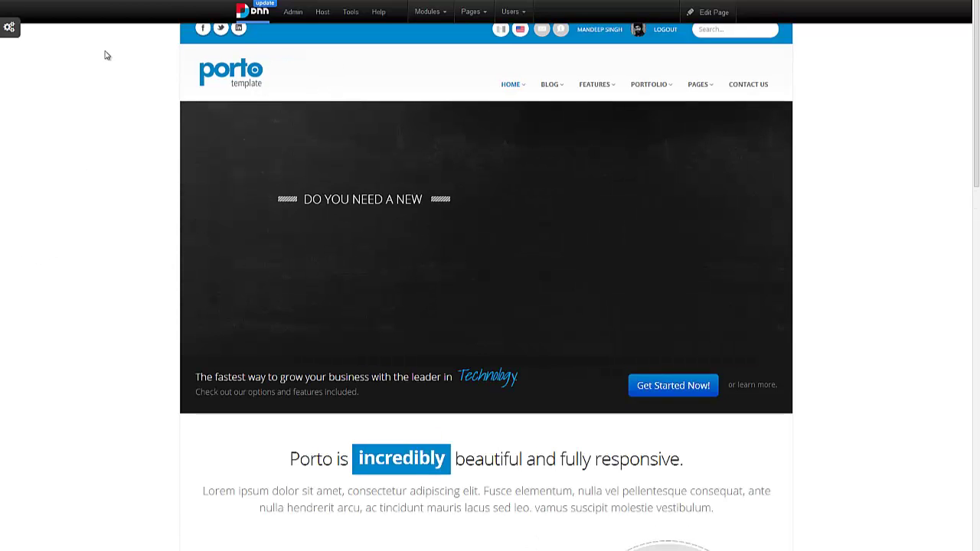
Step: Switch the home page from the Bicycles_Home skin to the RacingCars_Home skin
{"action": "left_click", "coordinate": [9, 28]}
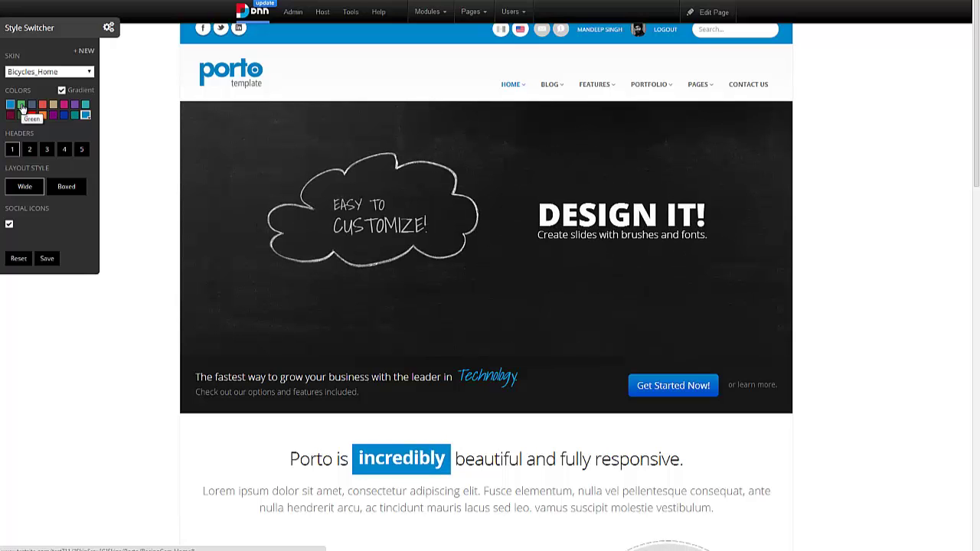
{"action": "left_click", "coordinate": [61, 72]}
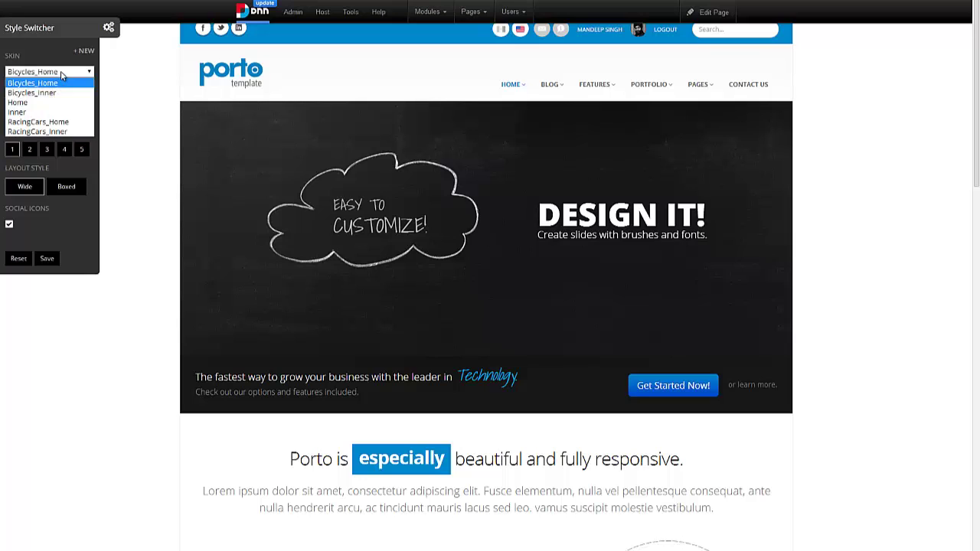
{"action": "left_click", "coordinate": [54, 122]}
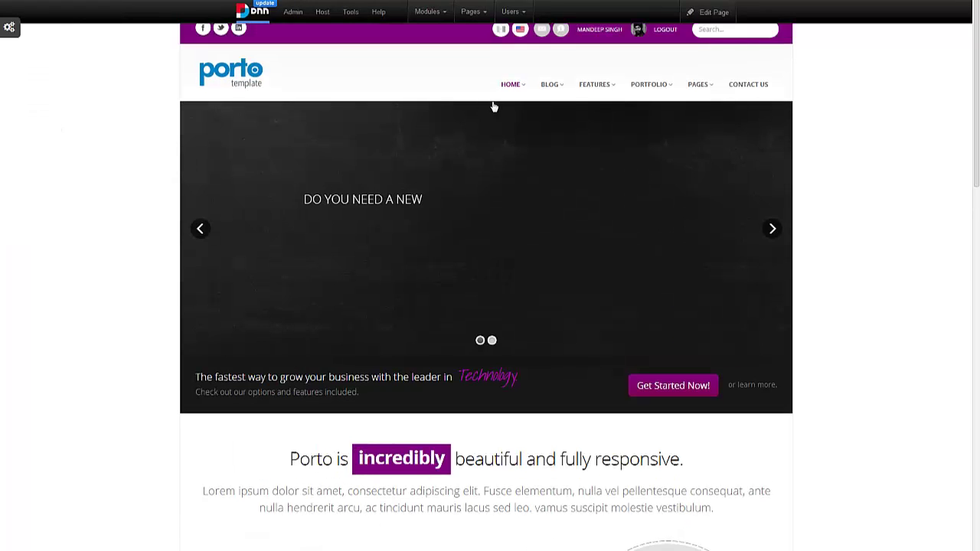
Step: Give the RacingCars_Home skin the orange Princess Peachy colour, Wide layout and header style 1, and save it over the existing skin
{"action": "left_click", "coordinate": [9, 27]}
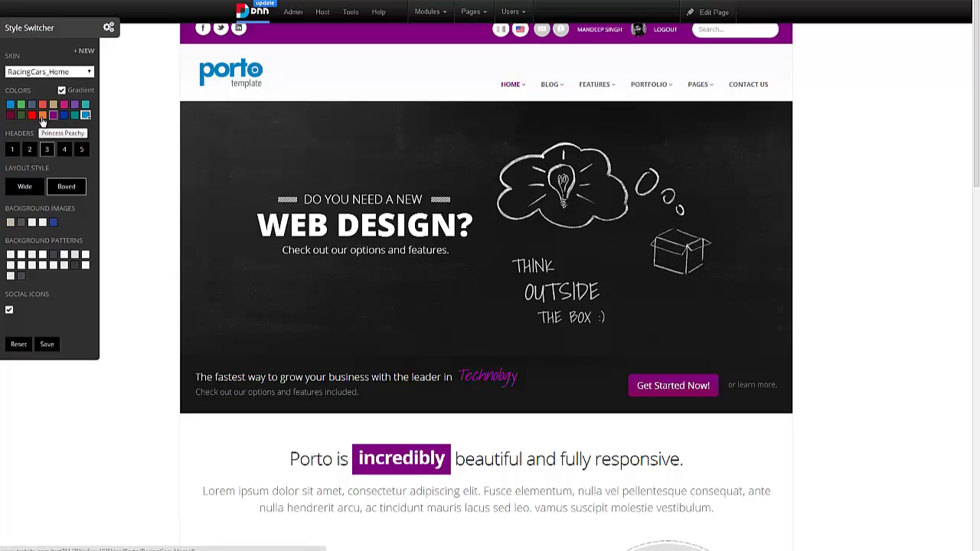
{"action": "left_click", "coordinate": [43, 115]}
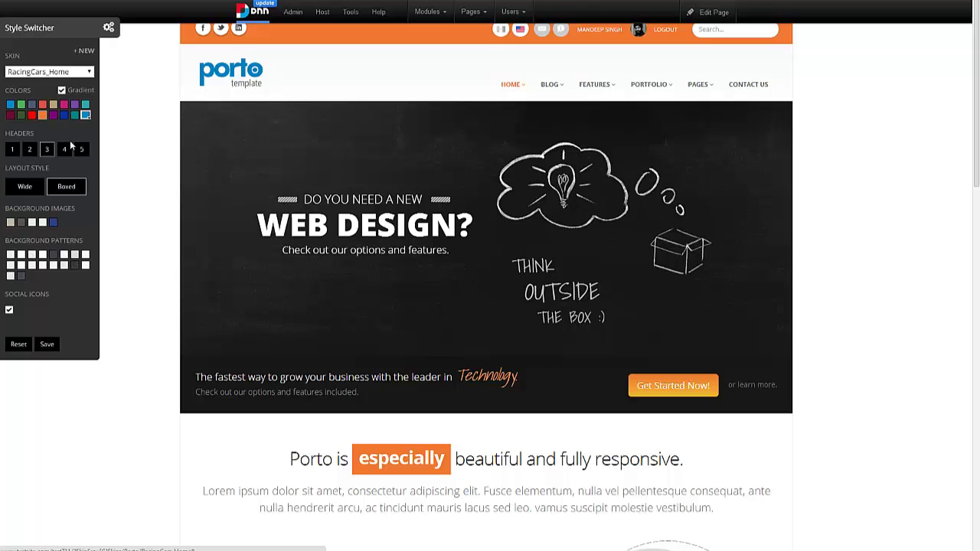
{"action": "left_click", "coordinate": [20, 181]}
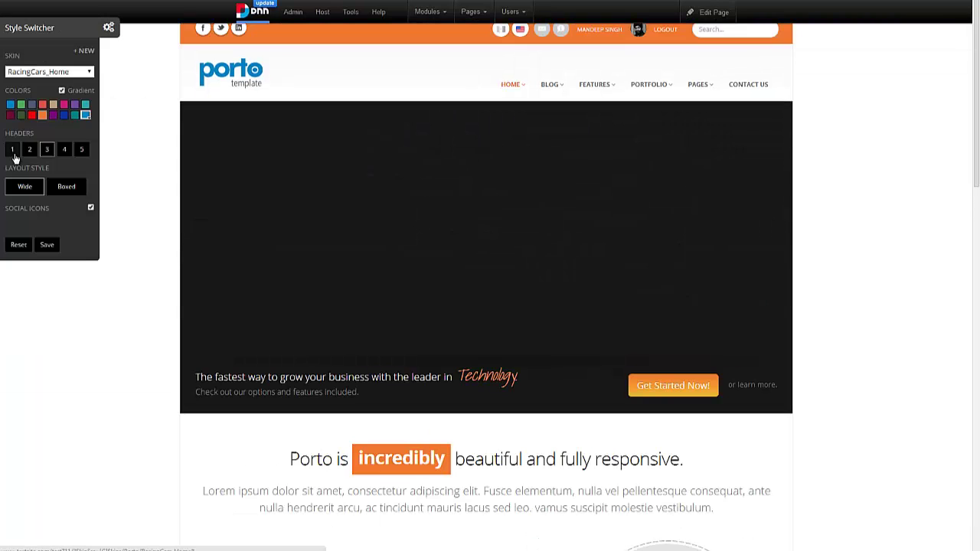
{"action": "left_click", "coordinate": [13, 150]}
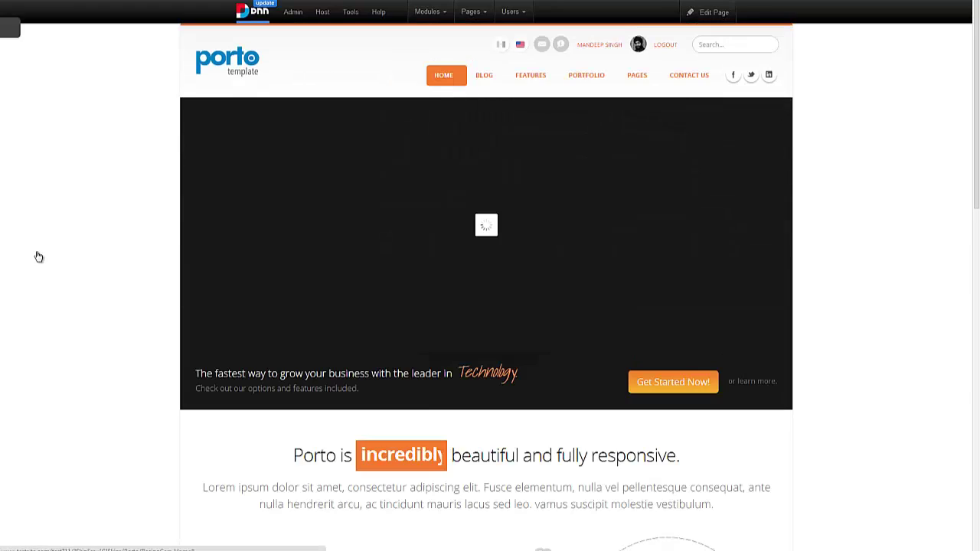
{"action": "left_click", "coordinate": [54, 259]}
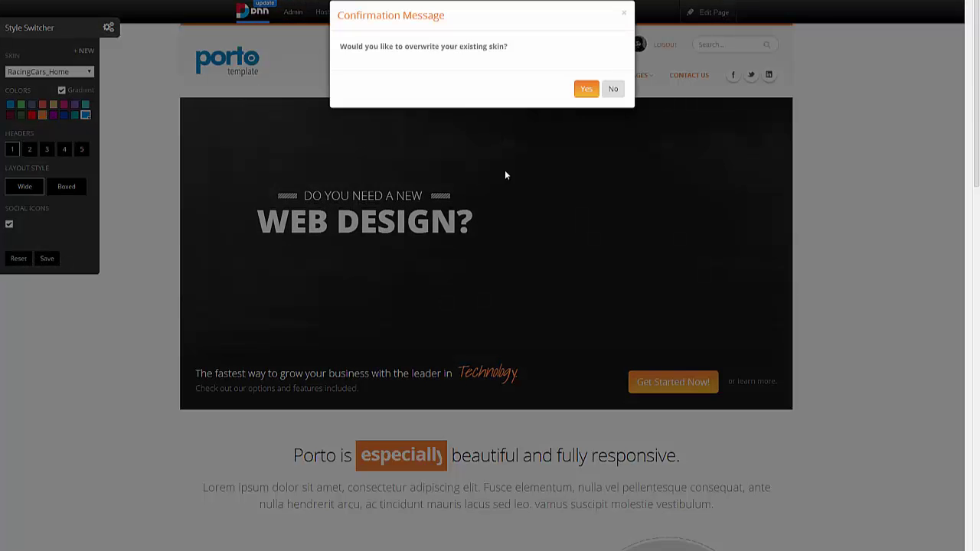
{"action": "left_click", "coordinate": [588, 100]}
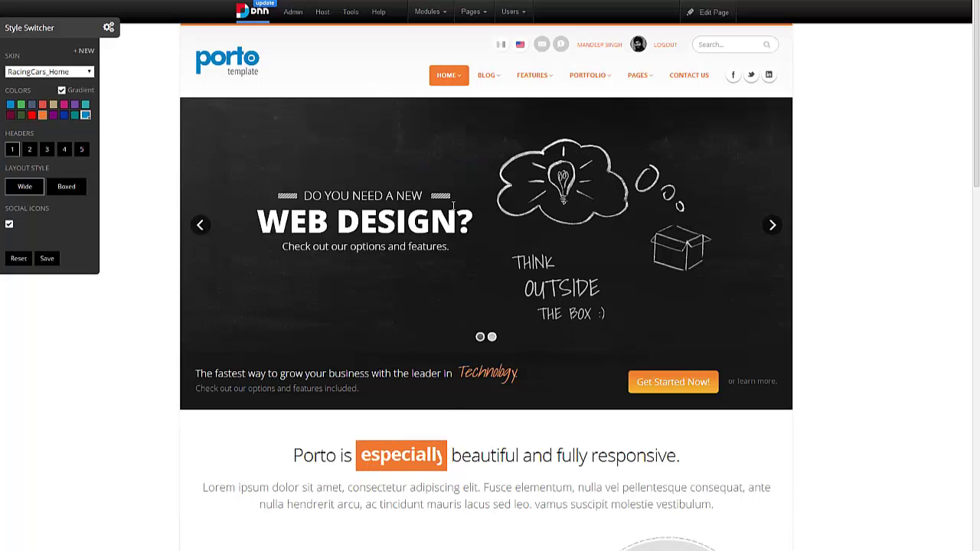
Step: On the Blog Full Width page, give the Bicycles_Inner skin the orange colour scheme and save it over the existing skin
{"action": "mouse_move", "coordinate": [489, 77]}
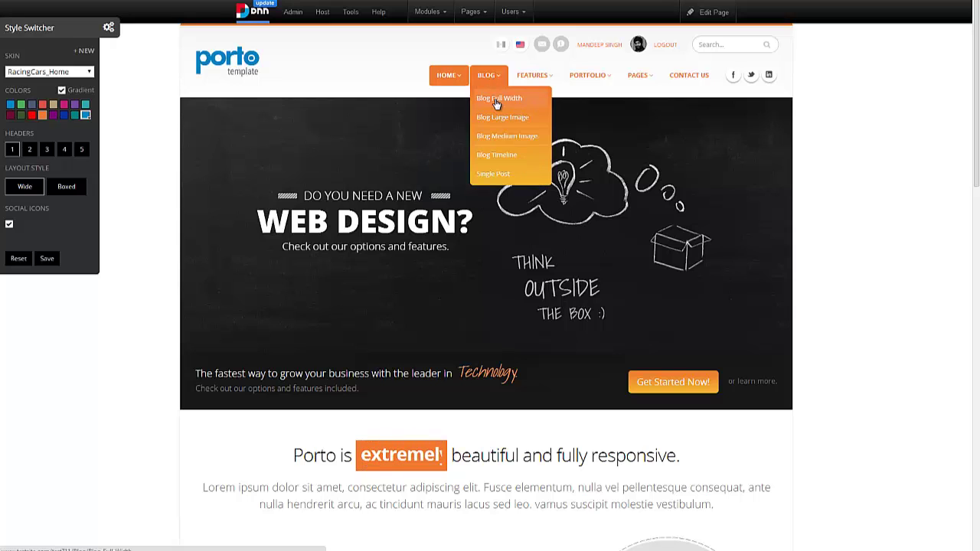
{"action": "left_click", "coordinate": [495, 99]}
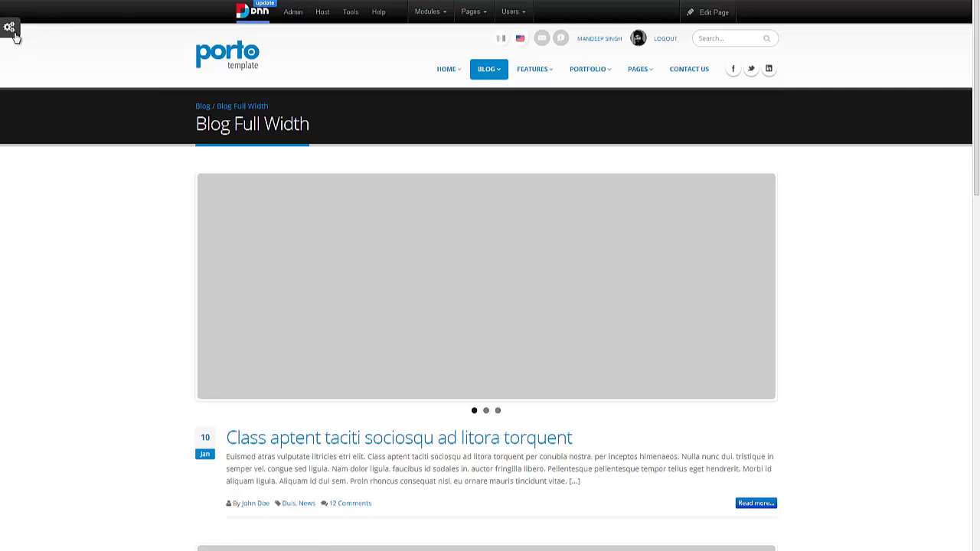
{"action": "left_click", "coordinate": [10, 29]}
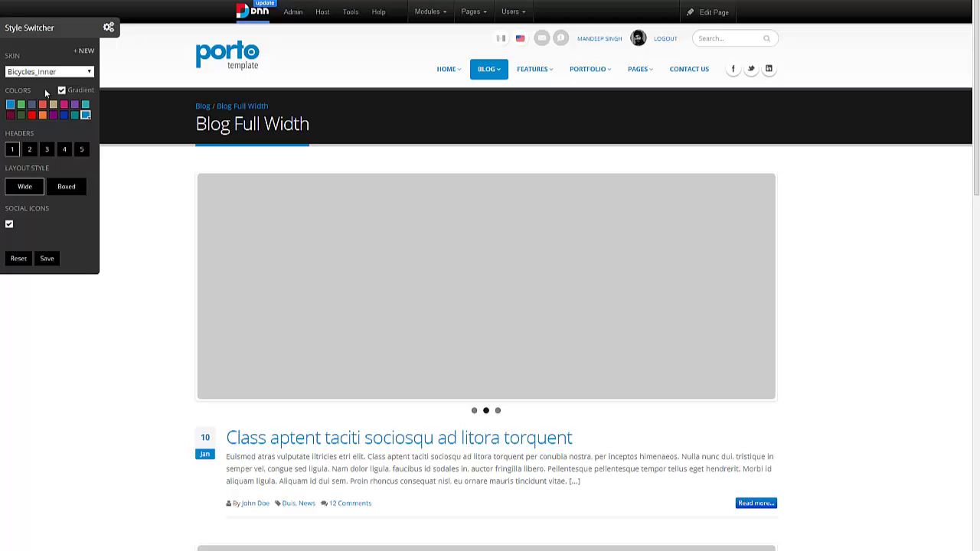
{"action": "left_click", "coordinate": [42, 115]}
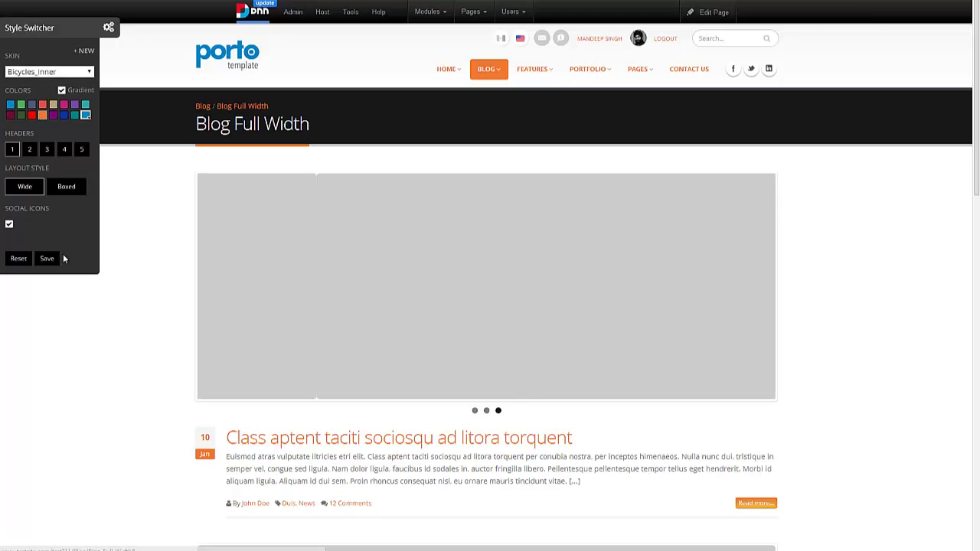
{"action": "left_click", "coordinate": [55, 258]}
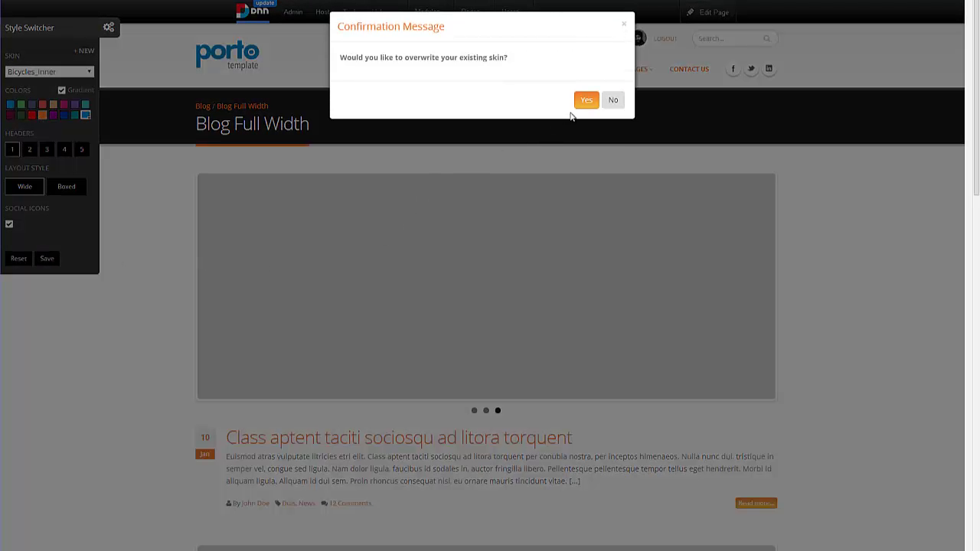
{"action": "left_click", "coordinate": [585, 100]}
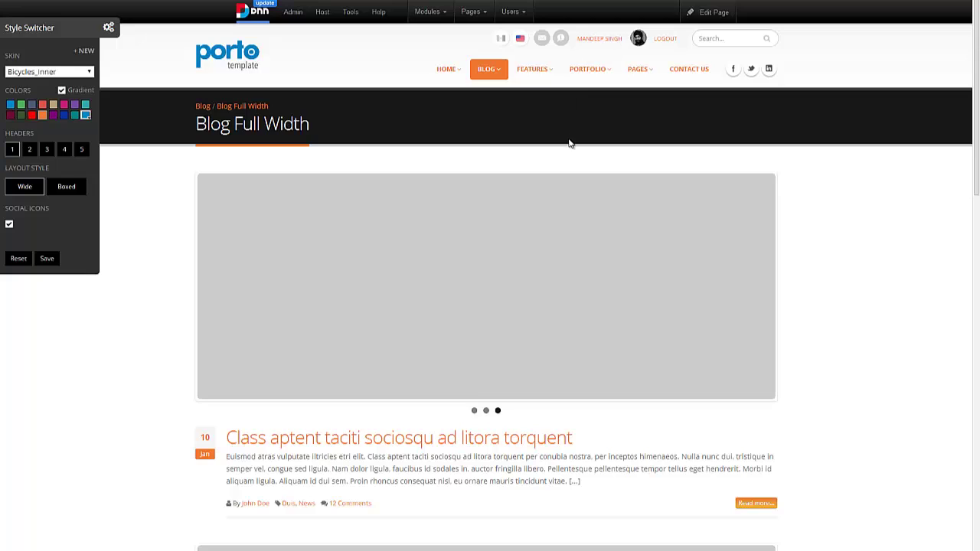